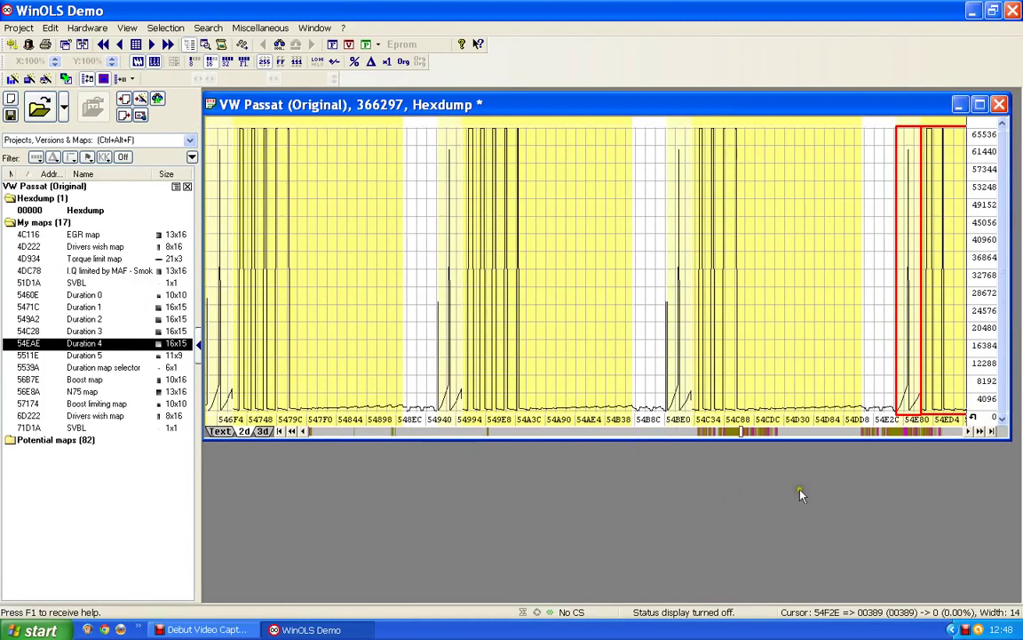
Step: Find the map area near address 58F40 in the 2D hexdump, select it roughly and show the selection as text
left_click(802, 433)
left_click(805, 434)
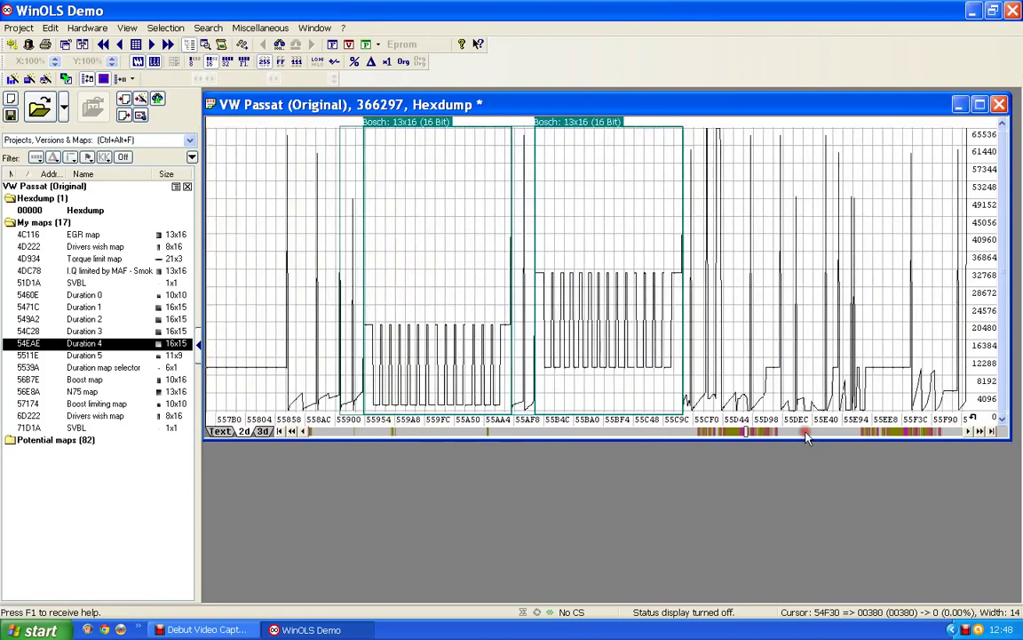
left_click(805, 433)
left_click(806, 434)
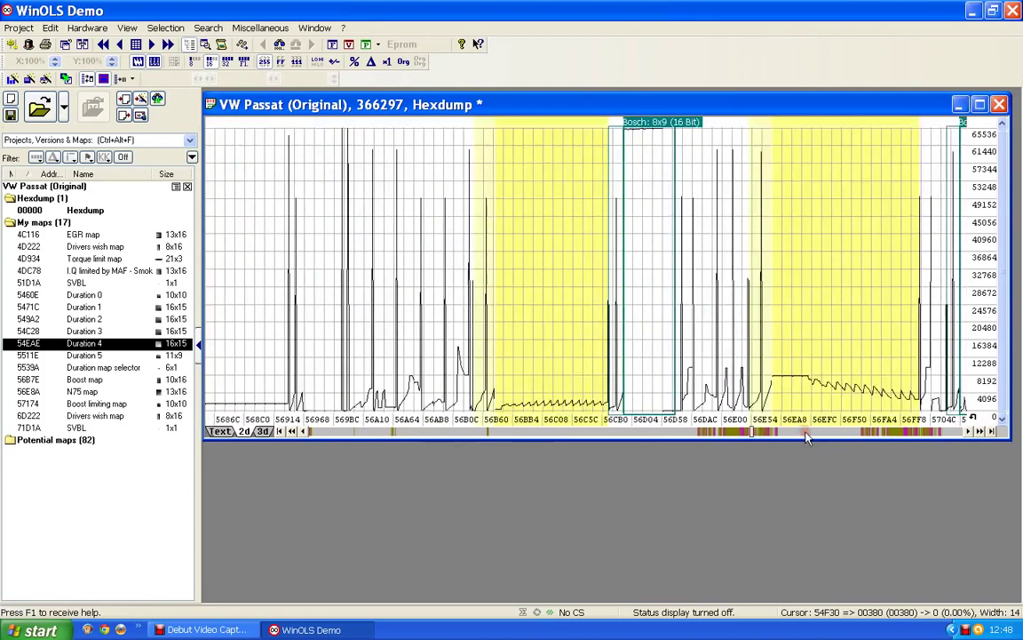
left_click(806, 433)
left_click(806, 434)
left_click(805, 434)
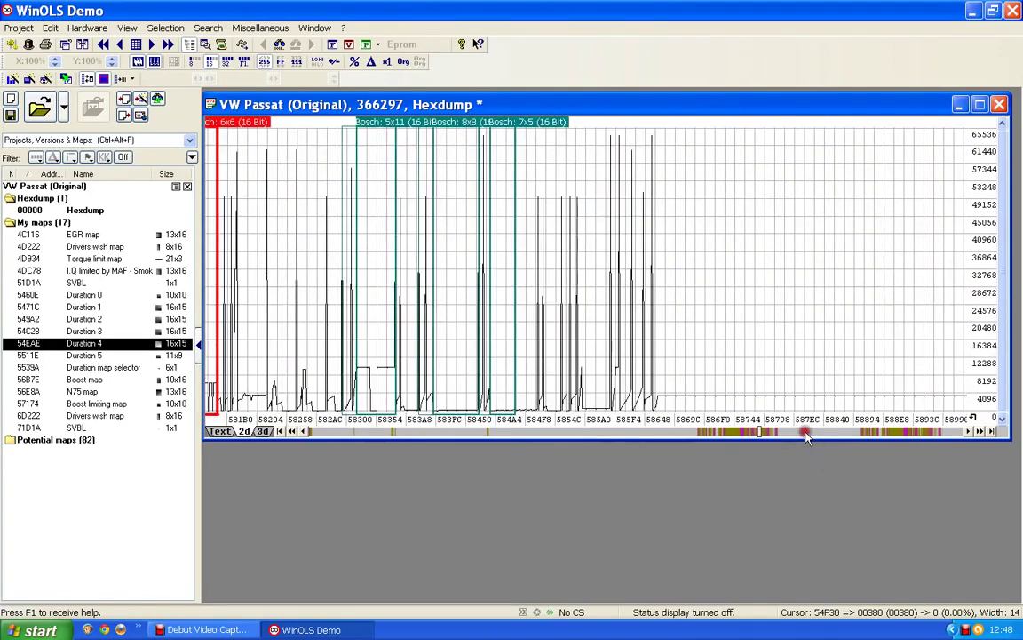
left_click(806, 434)
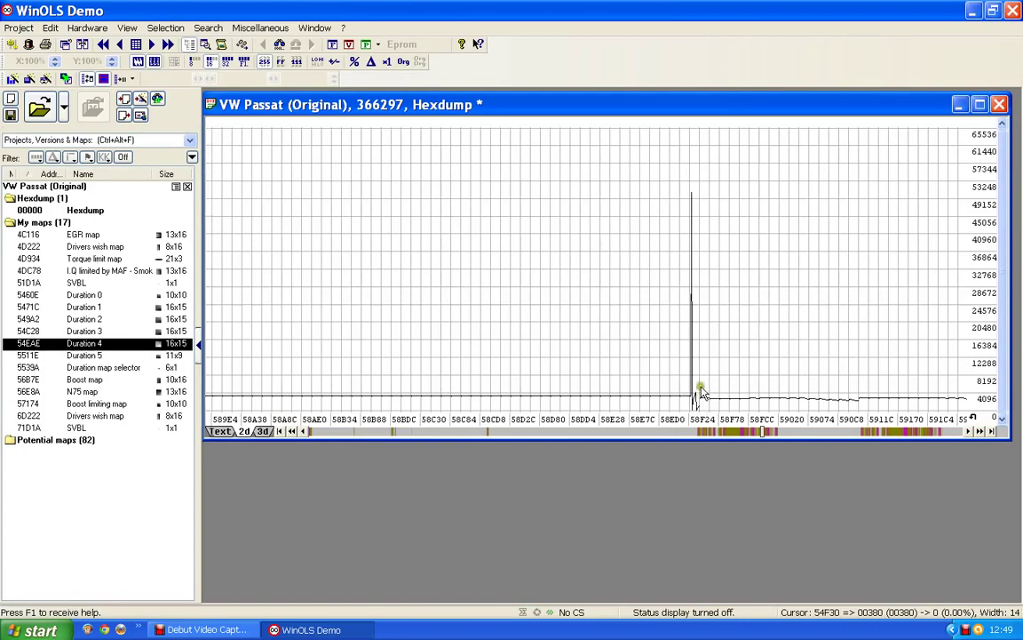
left_click_drag(702, 383, 860, 387)
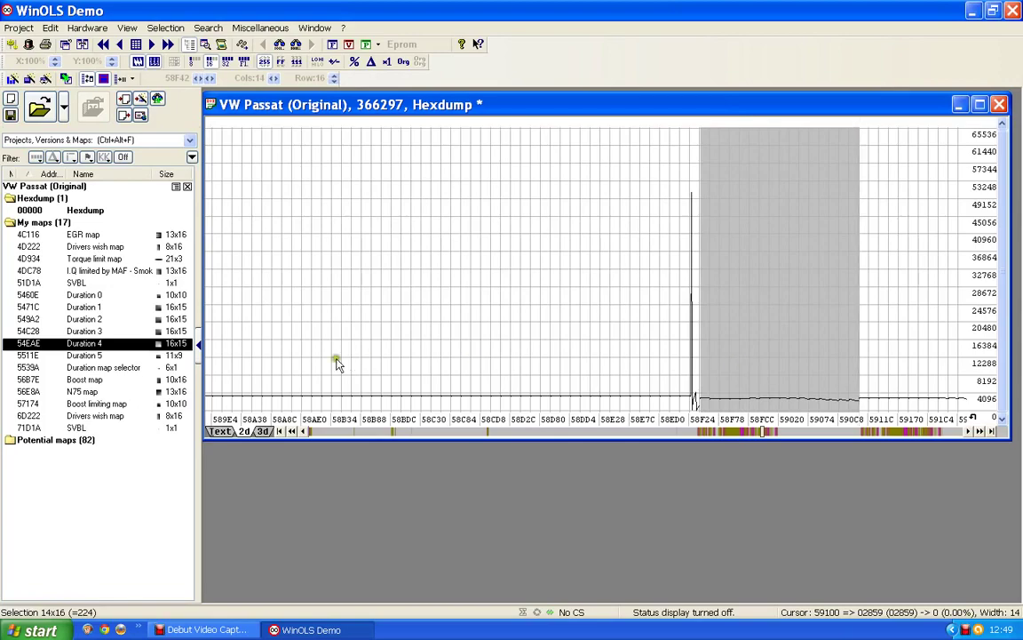
left_click(218, 432)
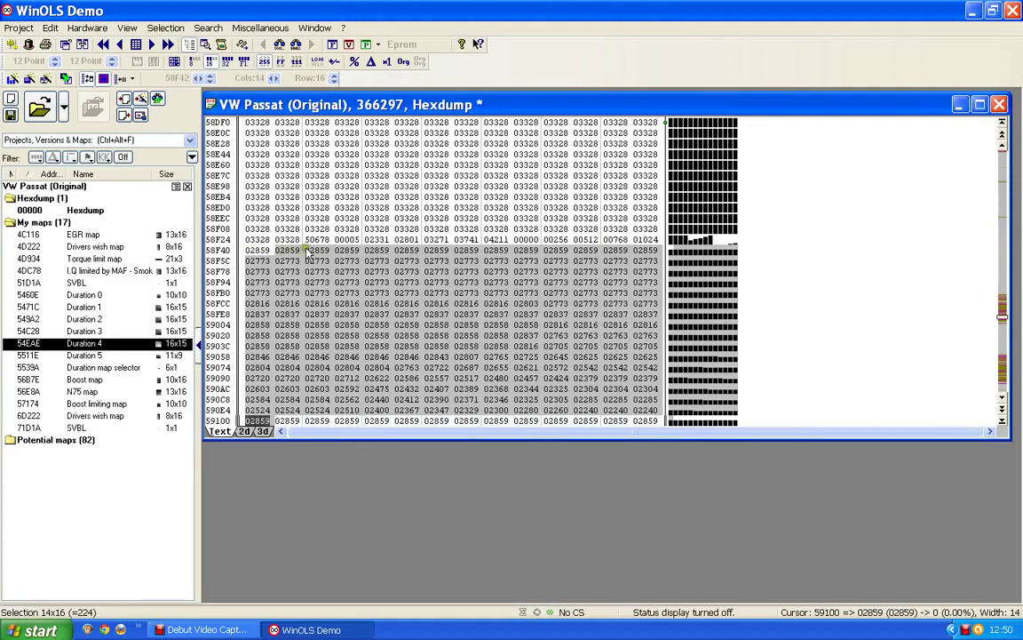
Step: Select the 14x16 block of hexdump values from address 58F40 to 590FE and create a map from it
left_click(256, 253)
left_click(255, 253)
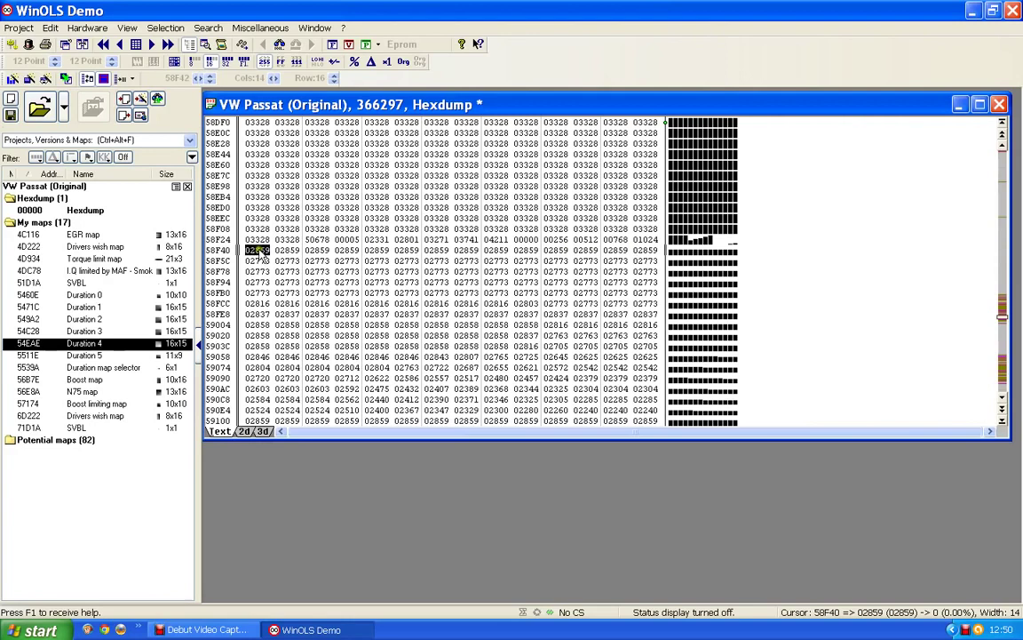
left_click_drag(262, 255, 644, 253)
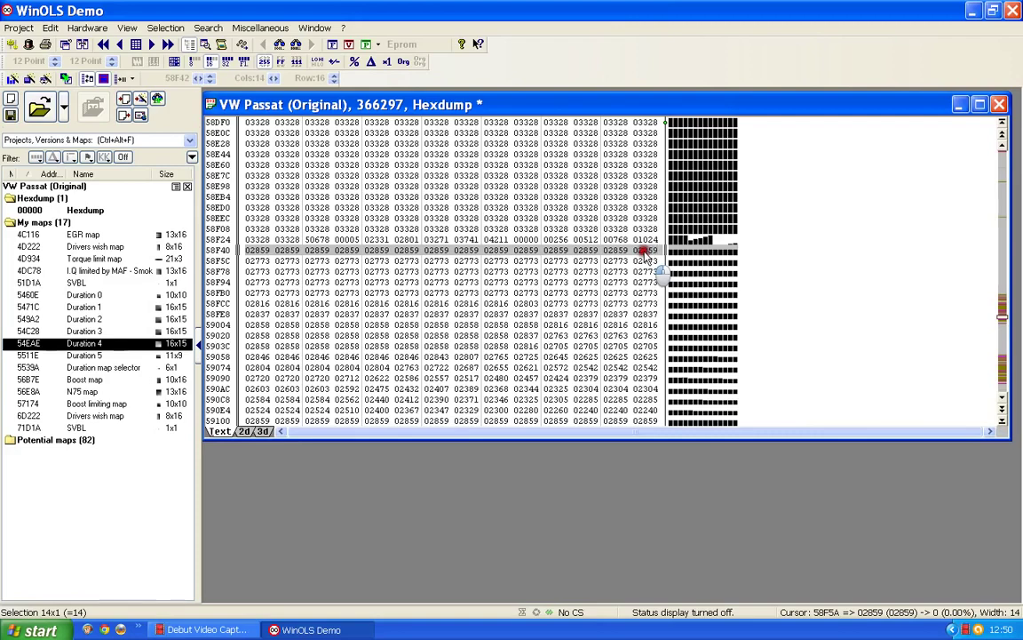
left_click_drag(646, 255, 651, 407)
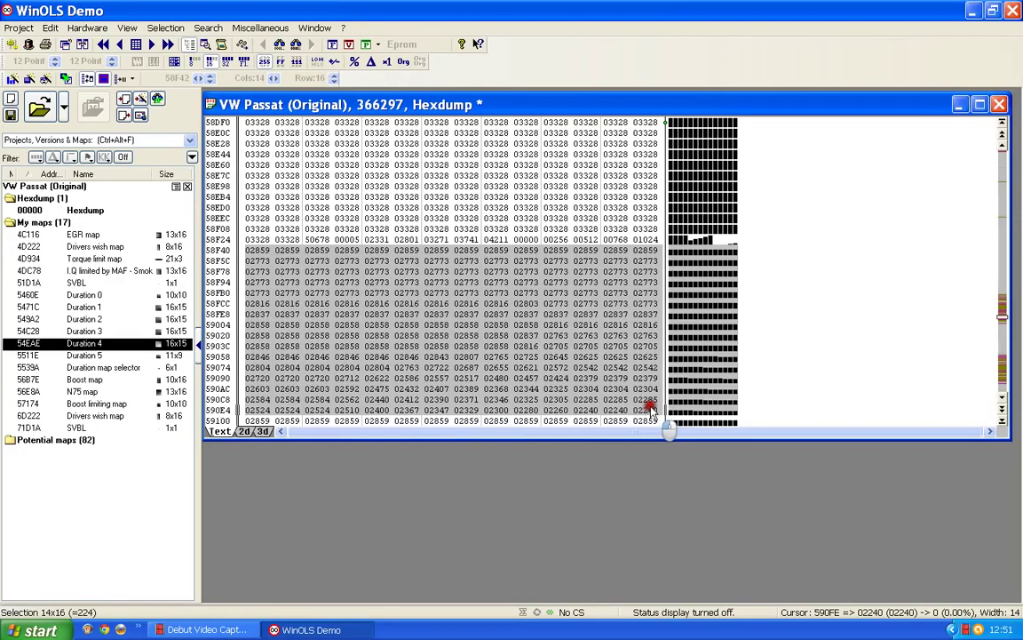
scroll(576, 307, "down", 1)
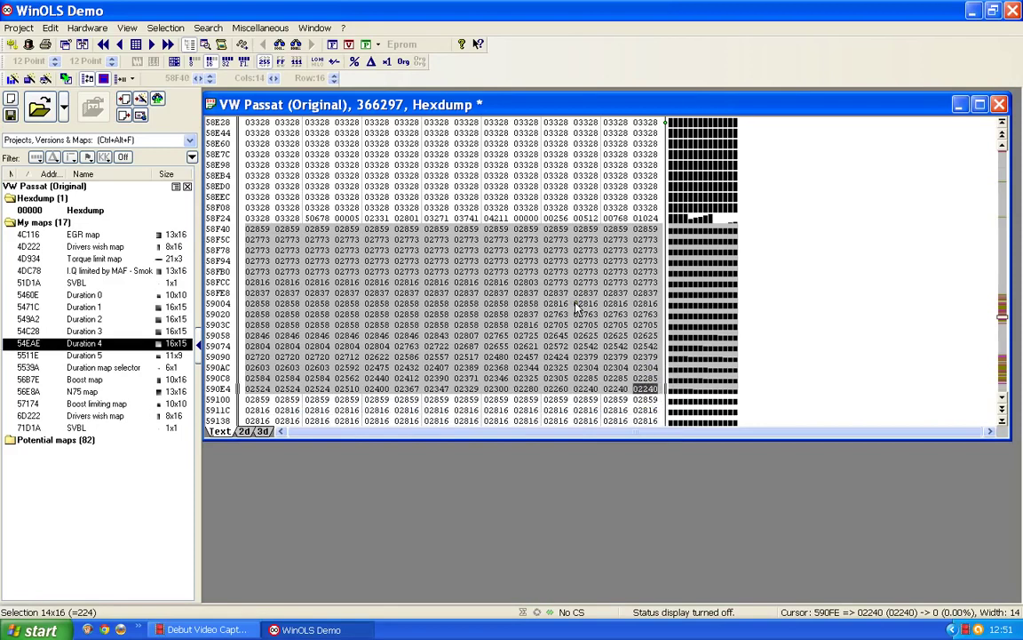
scroll(575, 307, "down", 2)
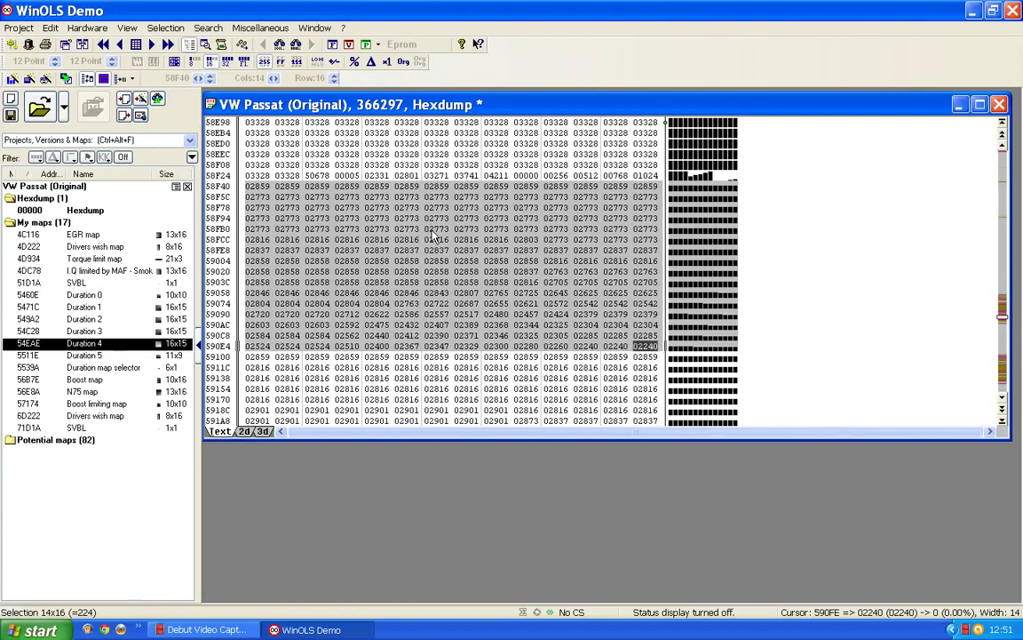
key("k")
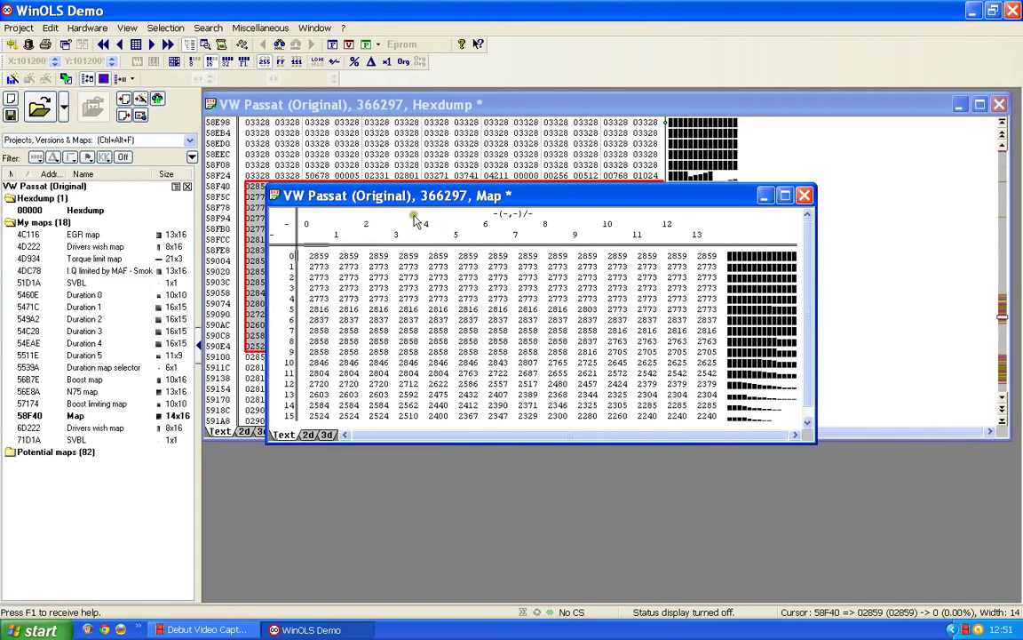
Step: Make the new map's window slightly taller and place it below the hexdump so both can be seen
left_click(251, 261)
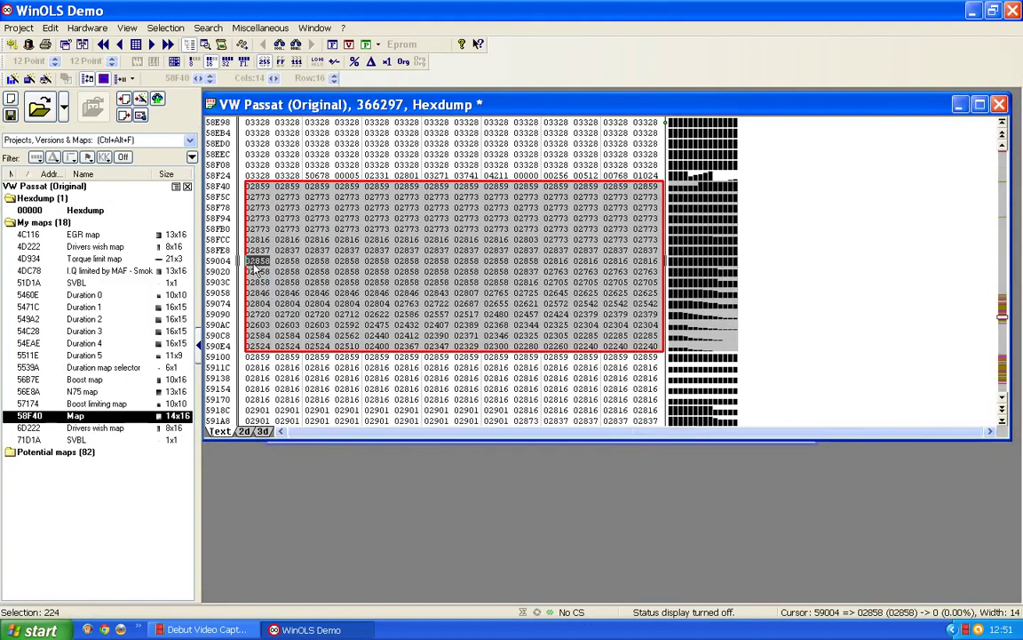
left_click(254, 264)
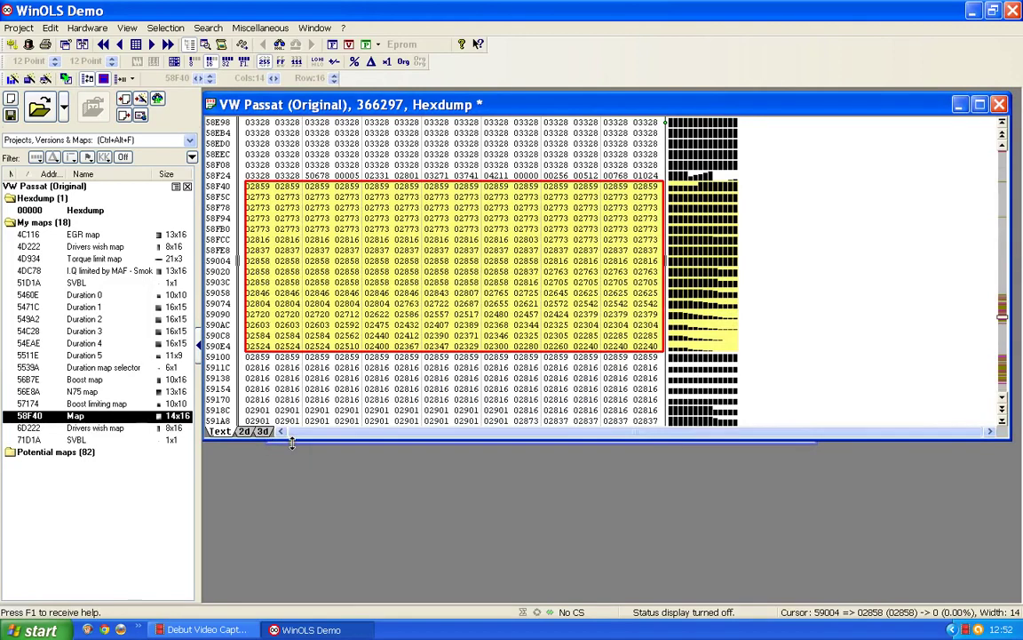
left_click_drag(291, 442, 291, 457)
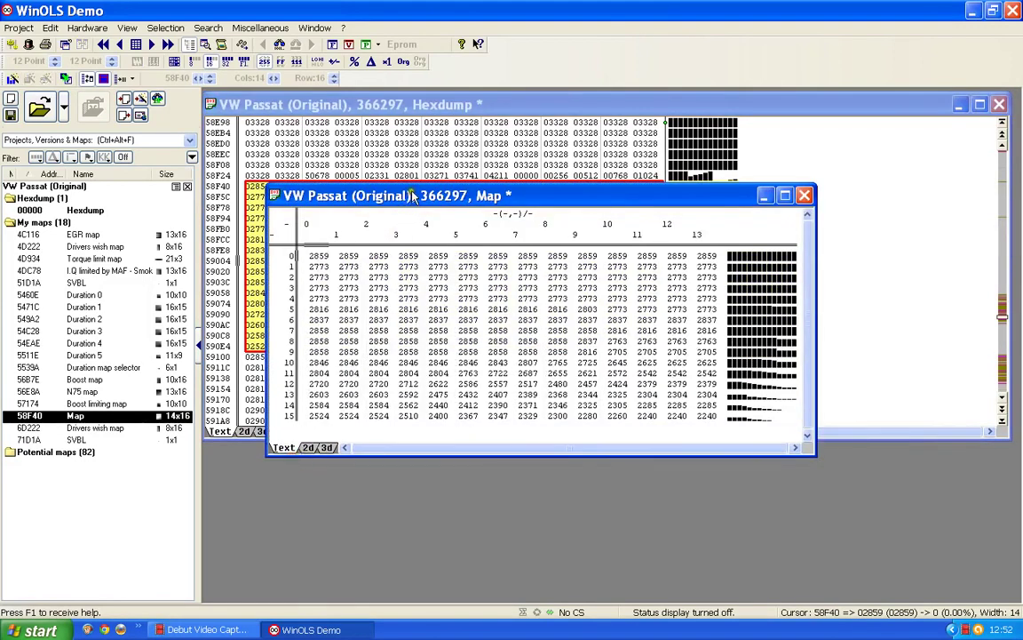
left_click_drag(389, 196, 386, 465)
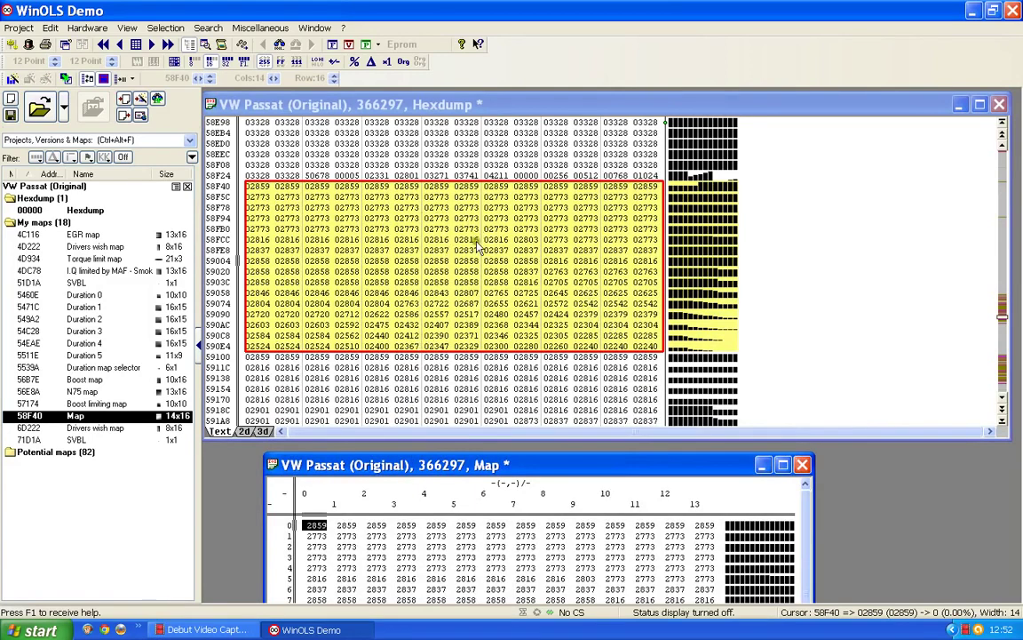
Step: Find the axis values stored ahead of the 03328 block in the hexdump and place the cursor at address 58624
left_click(400, 158)
scroll(400, 157, "up", 4)
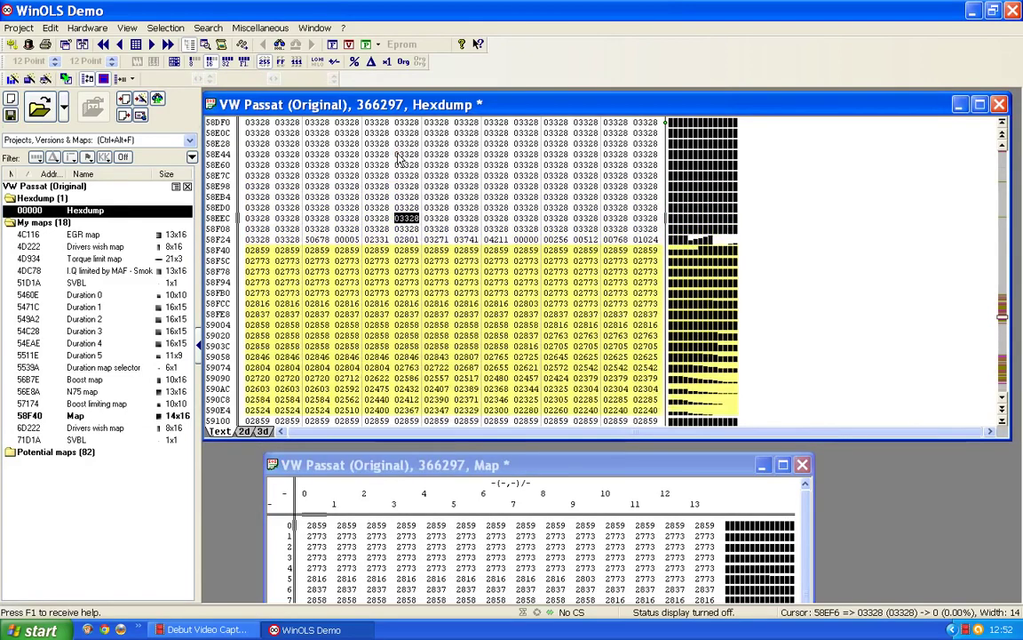
scroll(400, 158, "up", 9)
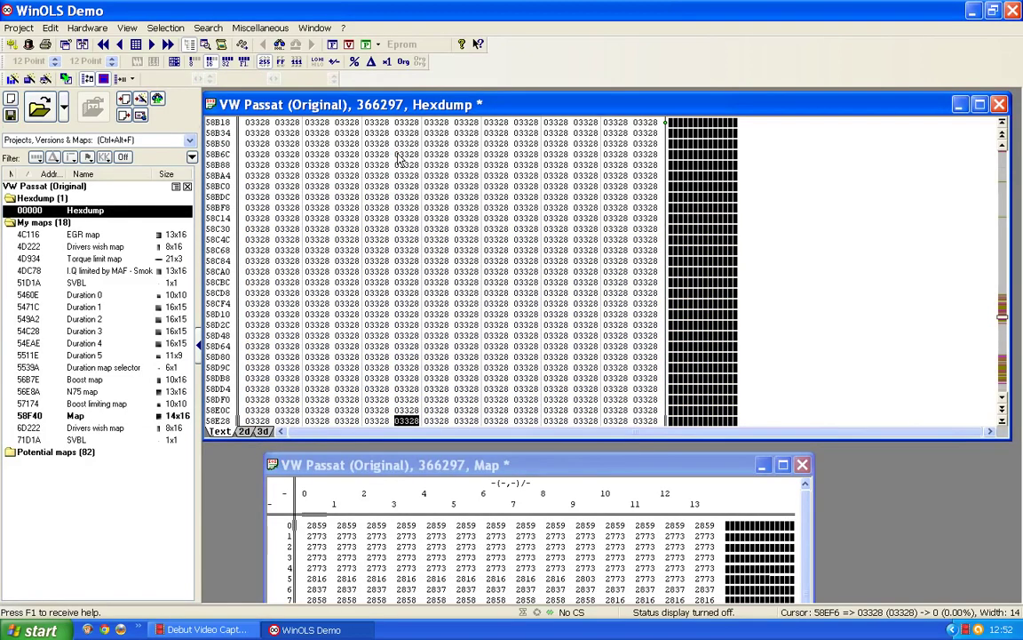
scroll(400, 157, "up", 14)
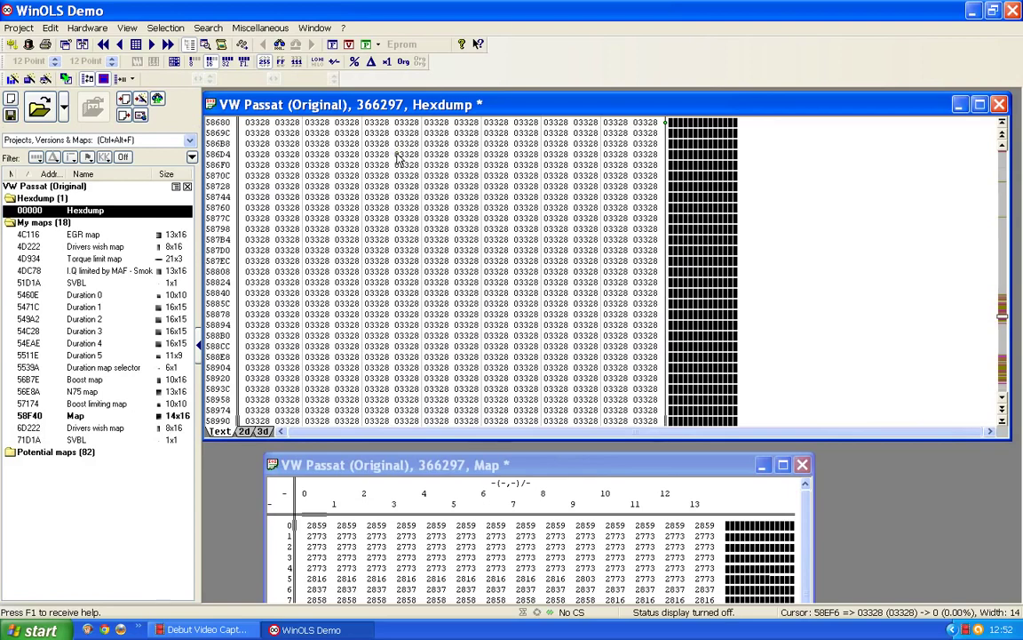
scroll(400, 157, "up", 4)
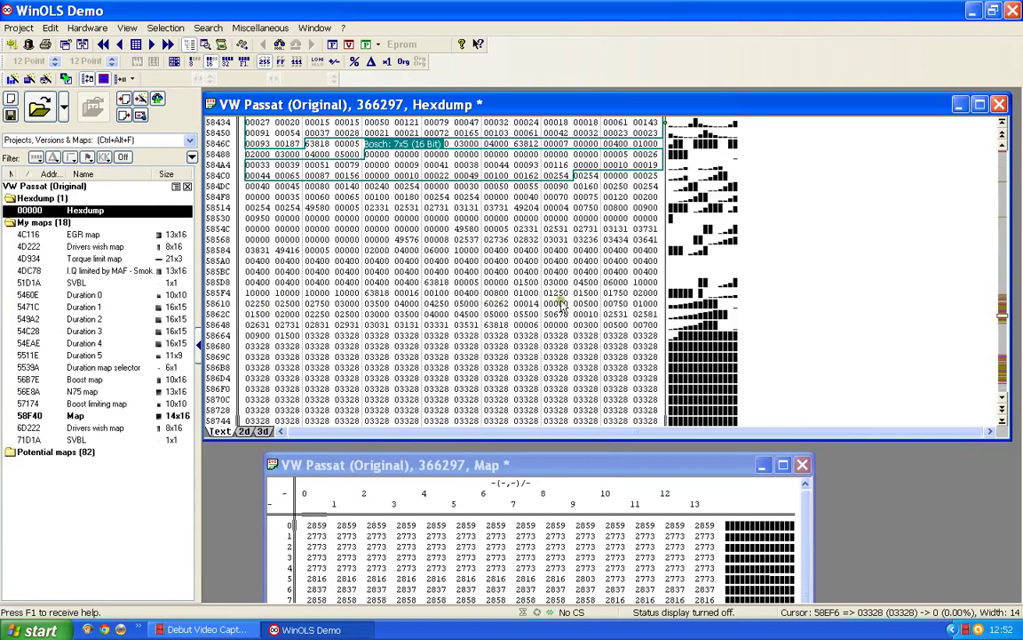
left_click(525, 304)
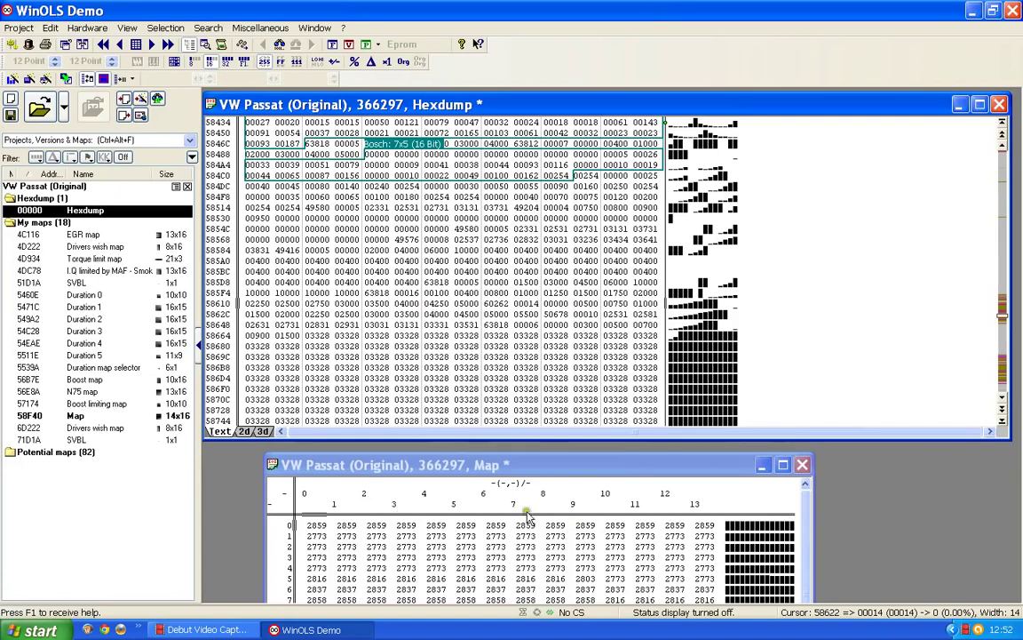
left_click(556, 303)
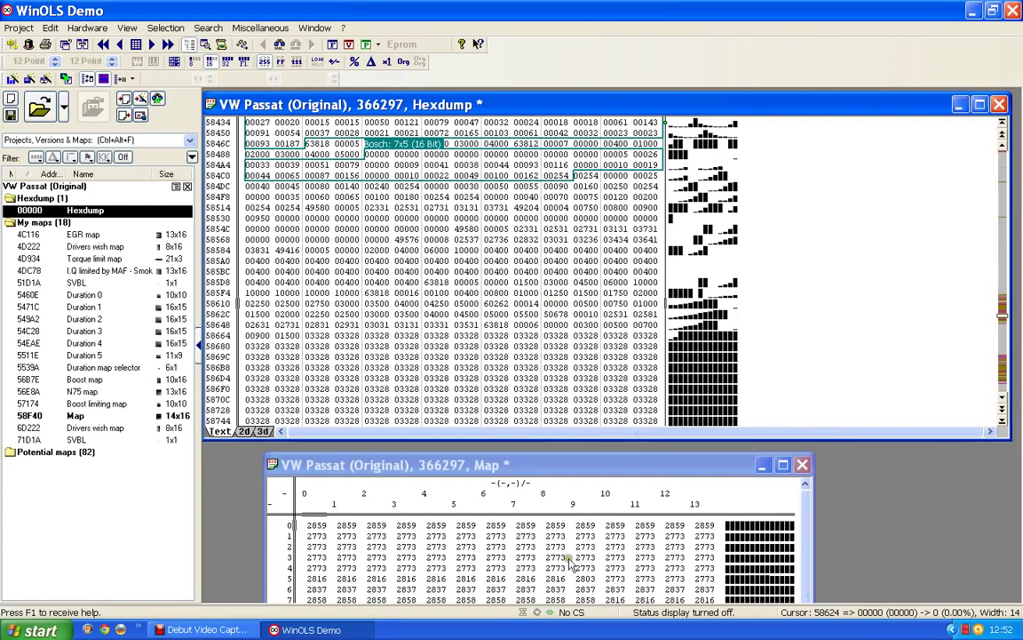
Step: Set the new map's X-axis data source to Eprom, with start address 58624 taken from the hexdump cursor
double_click(567, 500)
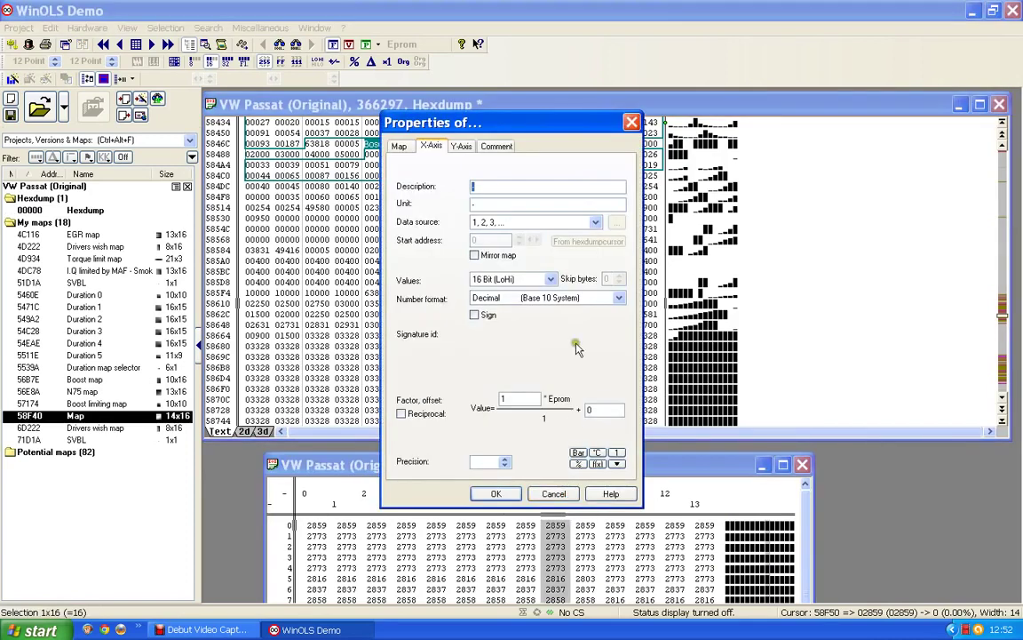
left_click(595, 222)
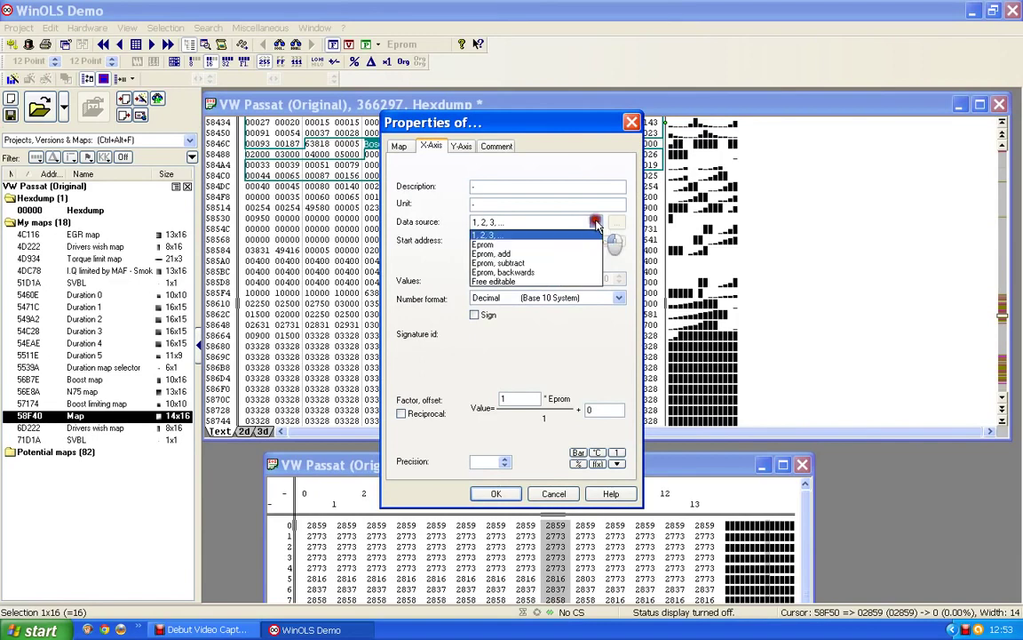
left_click(484, 245)
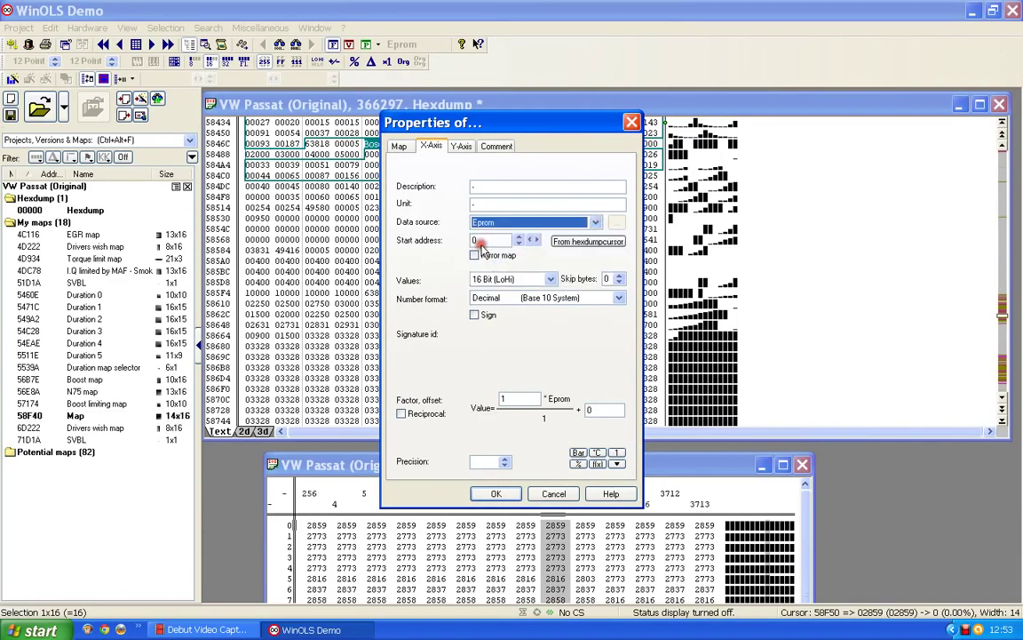
left_click(613, 246)
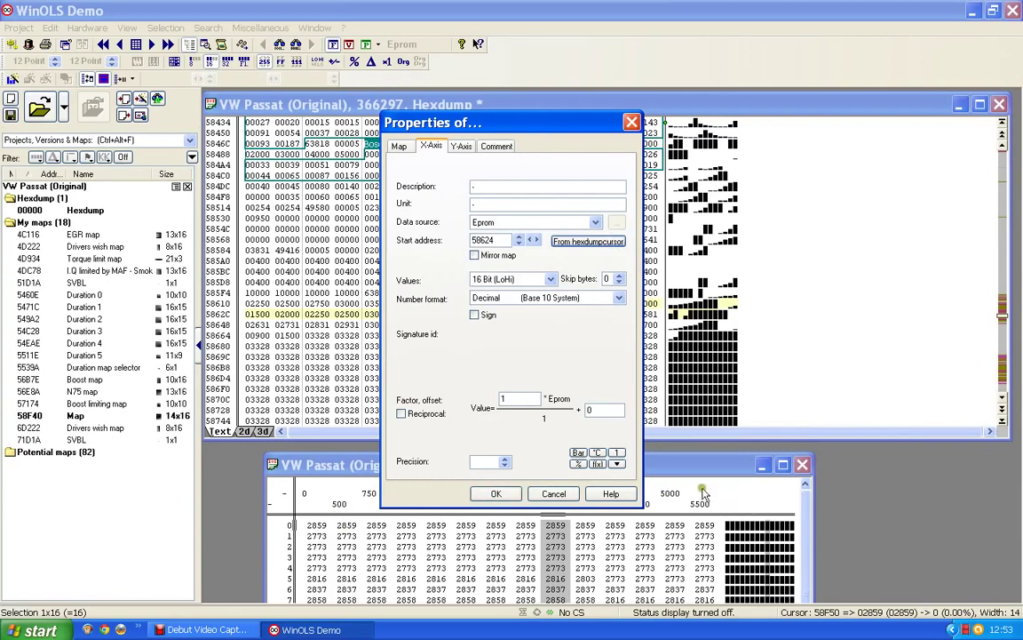
left_click(491, 494)
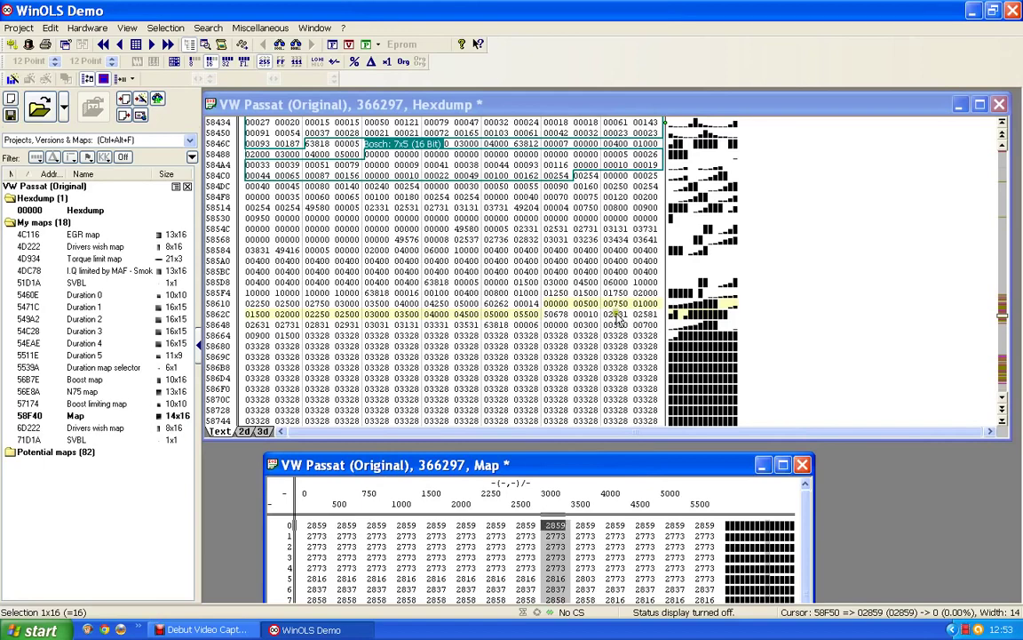
Step: Set the map's Y-axis data source to Eprom, with start address 58600 taken from the hexdump cursor
left_click(434, 294)
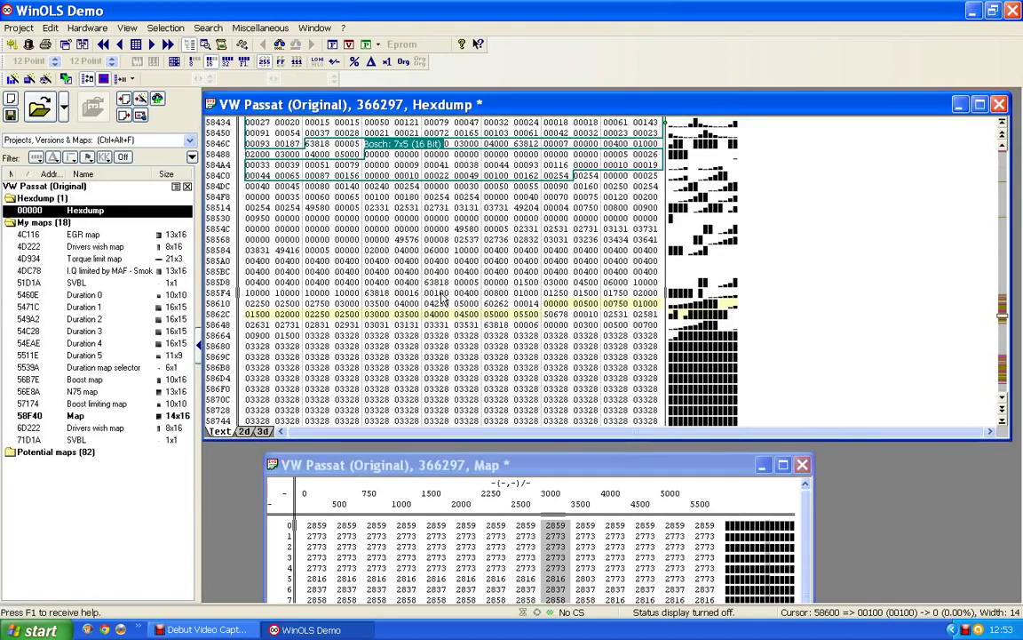
left_click(338, 468)
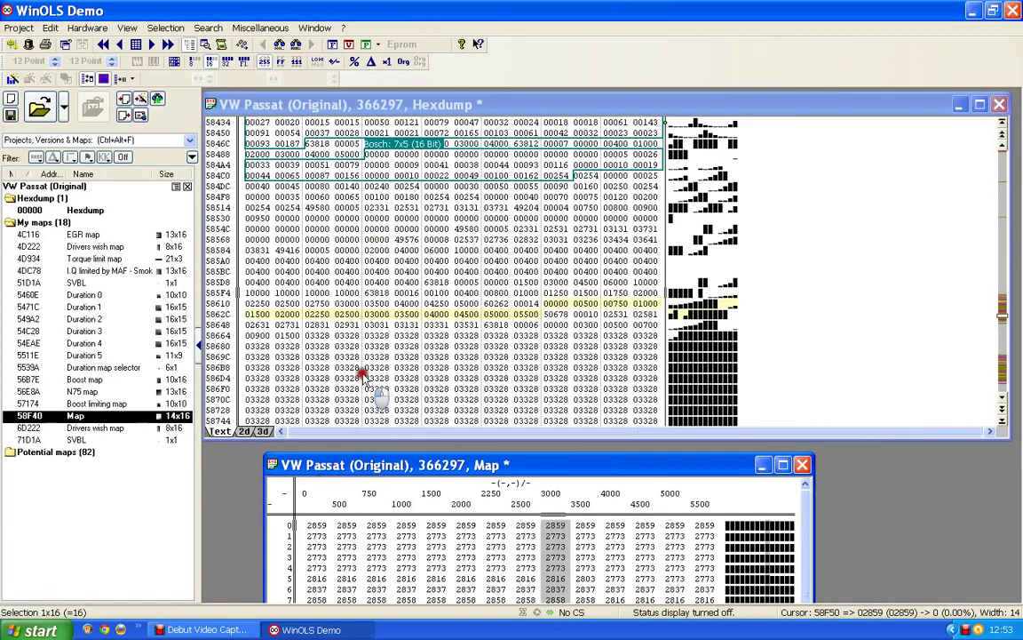
left_click_drag(362, 467, 362, 375)
double_click(279, 511)
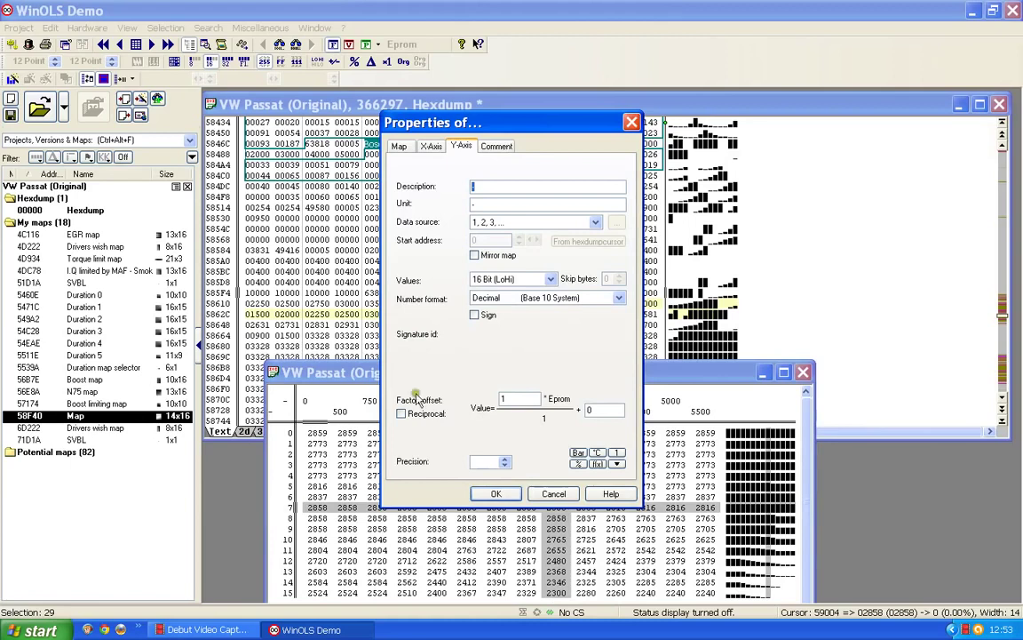
left_click(594, 223)
left_click(485, 244)
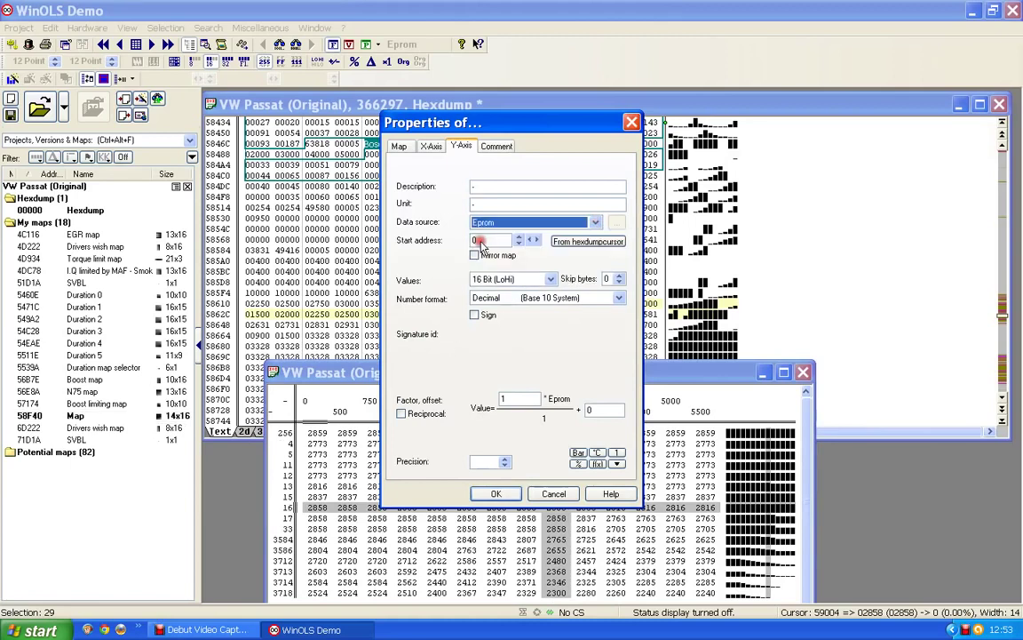
left_click(569, 243)
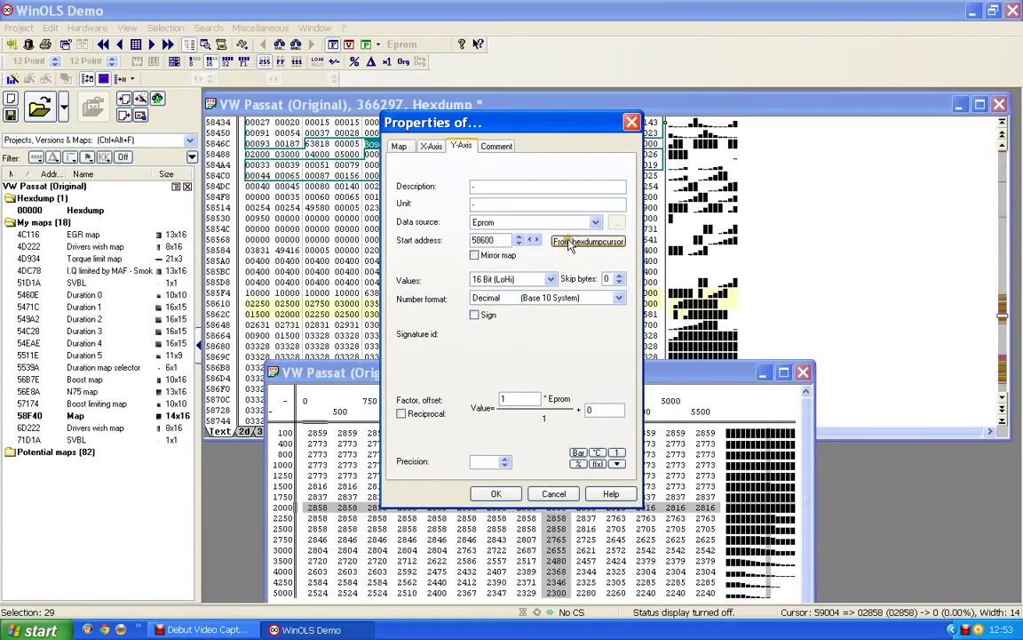
left_click(496, 494)
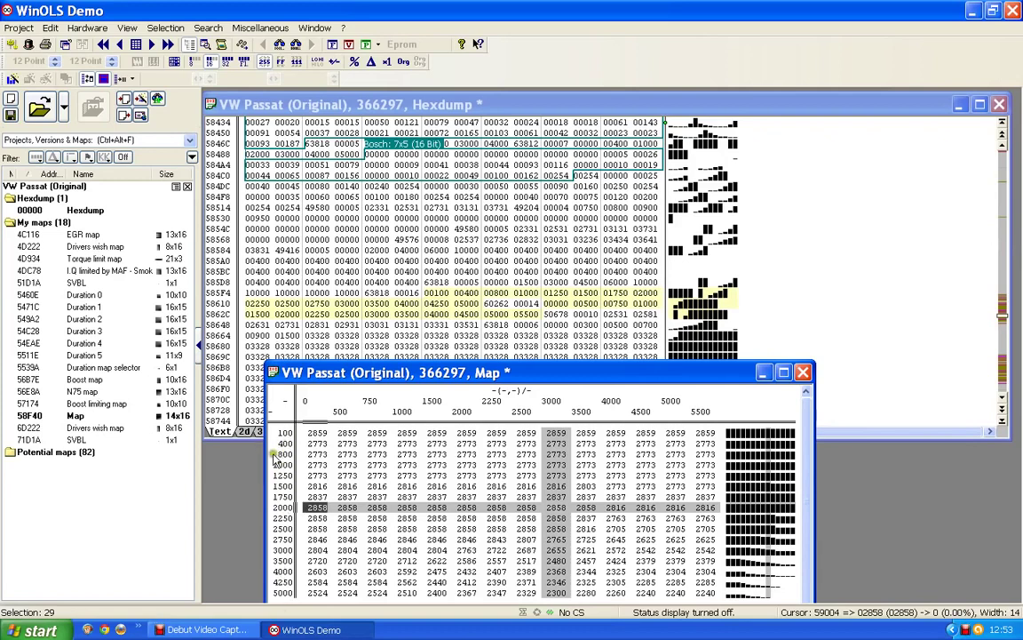
Step: Label the map's Y-axis with the description Engine speed and the unit rpm
double_click(282, 549)
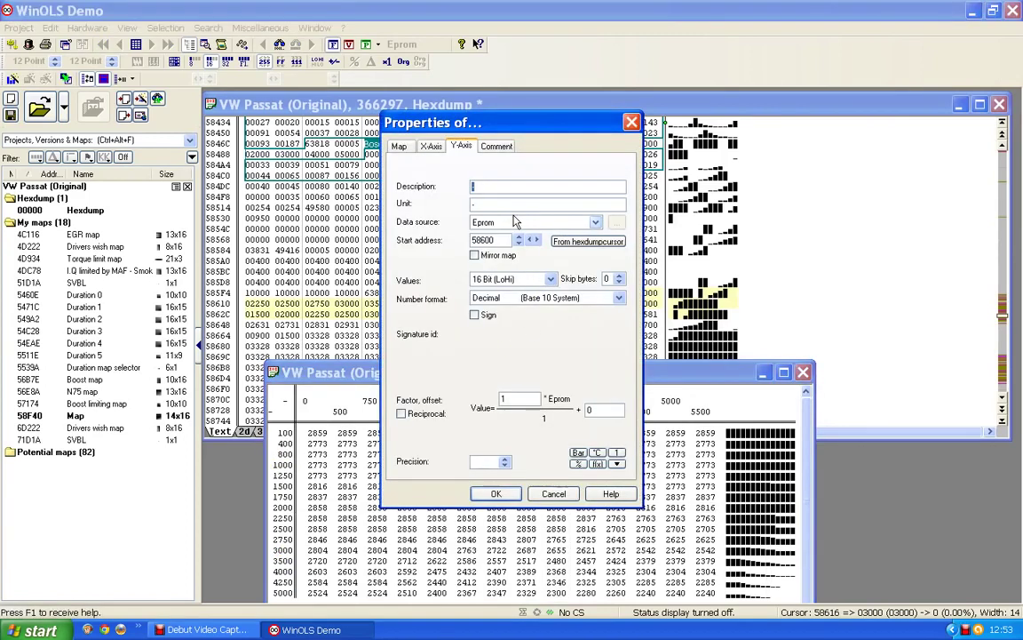
type("Engine speed")
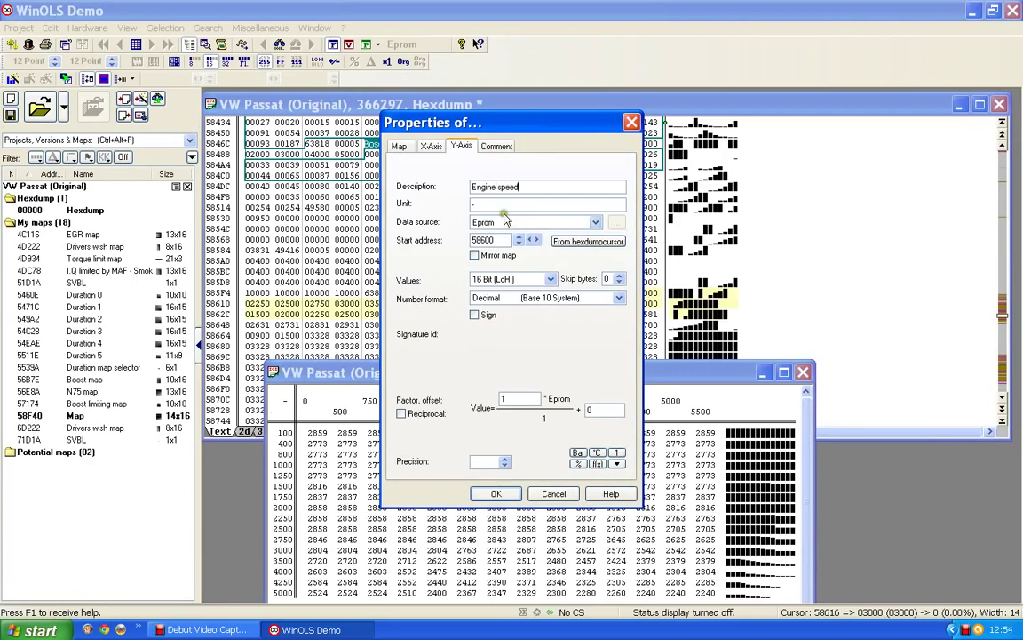
left_click(485, 205)
type("rpm")
left_click(507, 353)
left_click(496, 493)
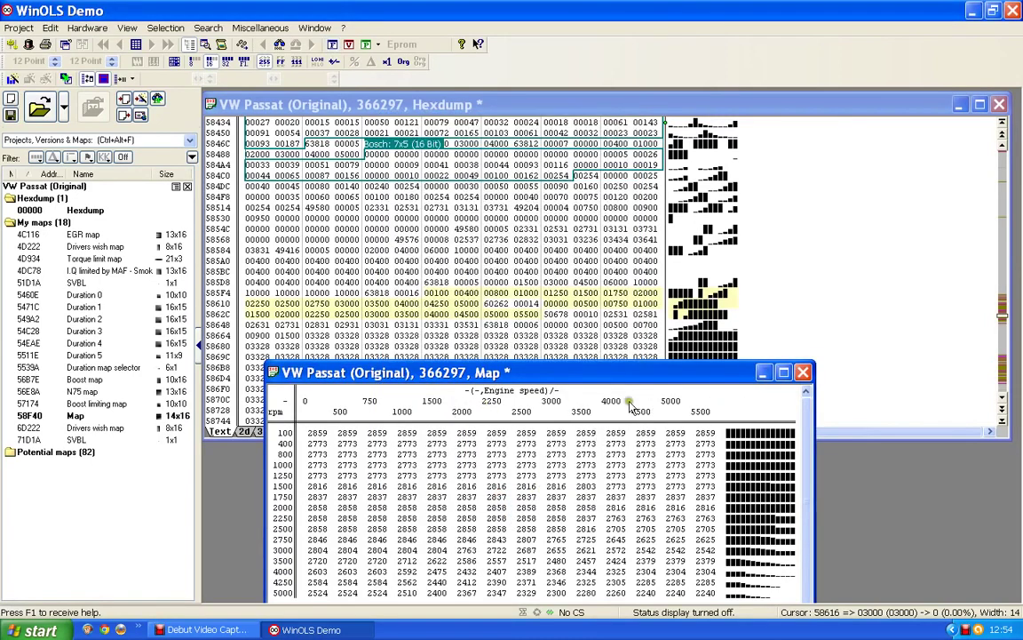
Step: Give the map's X-axis the description I.Q and the unit mg/stroke
double_click(651, 404)
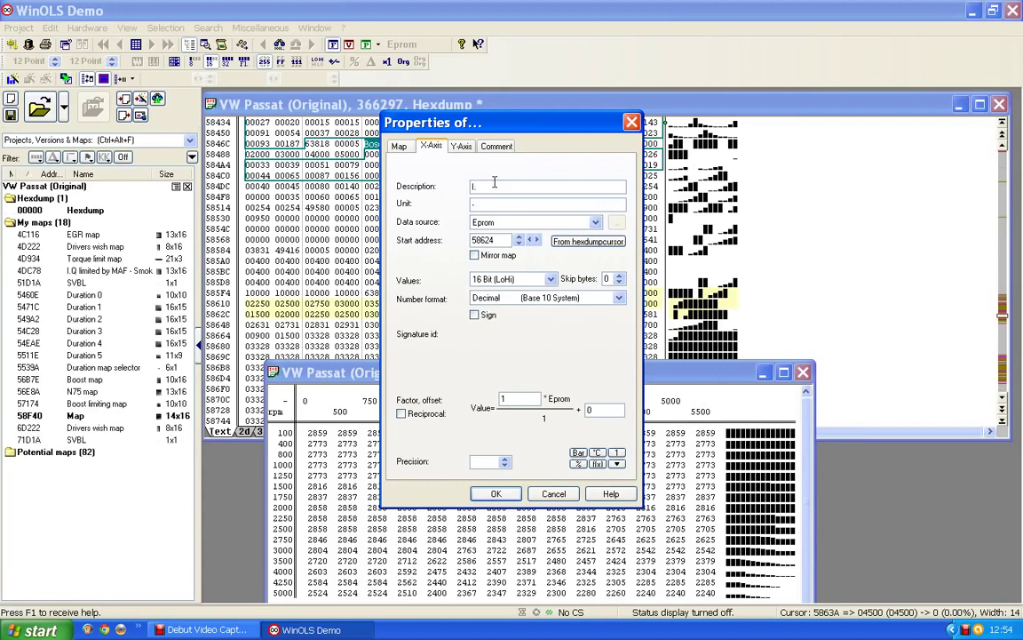
type("Q")
key("Tab")
type("mg/stroke")
Step: Set the X-axis factor to 0.01 with a precision of one decimal place and apply the axis properties
left_click_drag(521, 399, 471, 401)
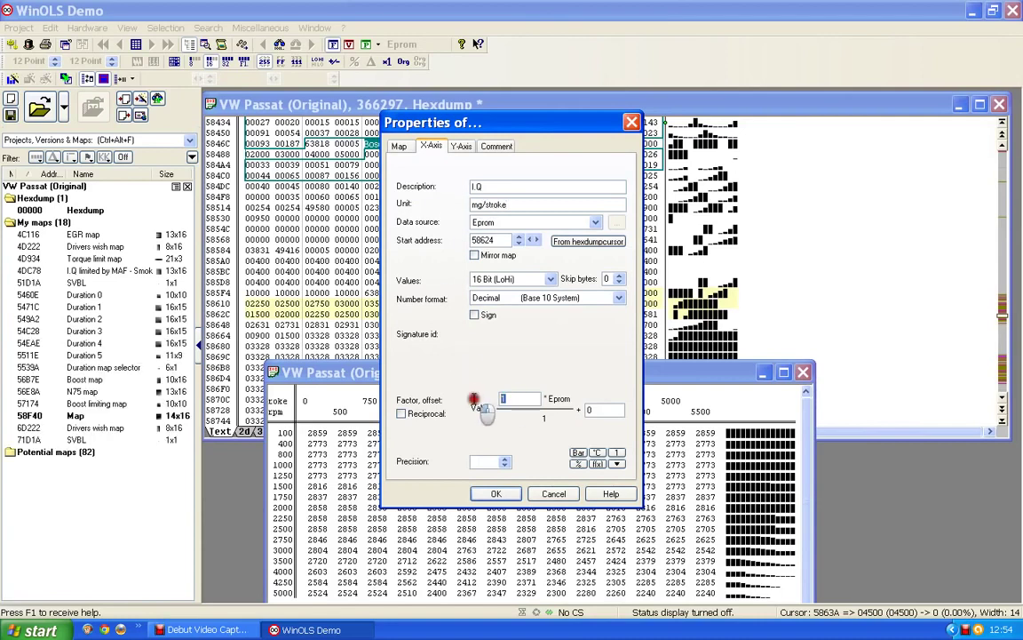
type("0")
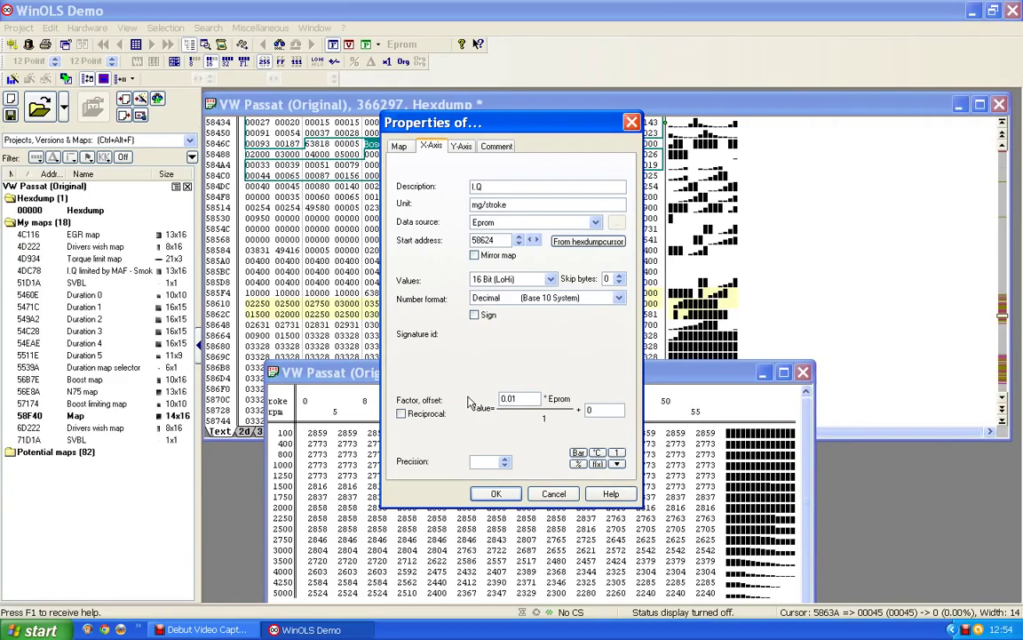
left_click(505, 461)
left_click(497, 493)
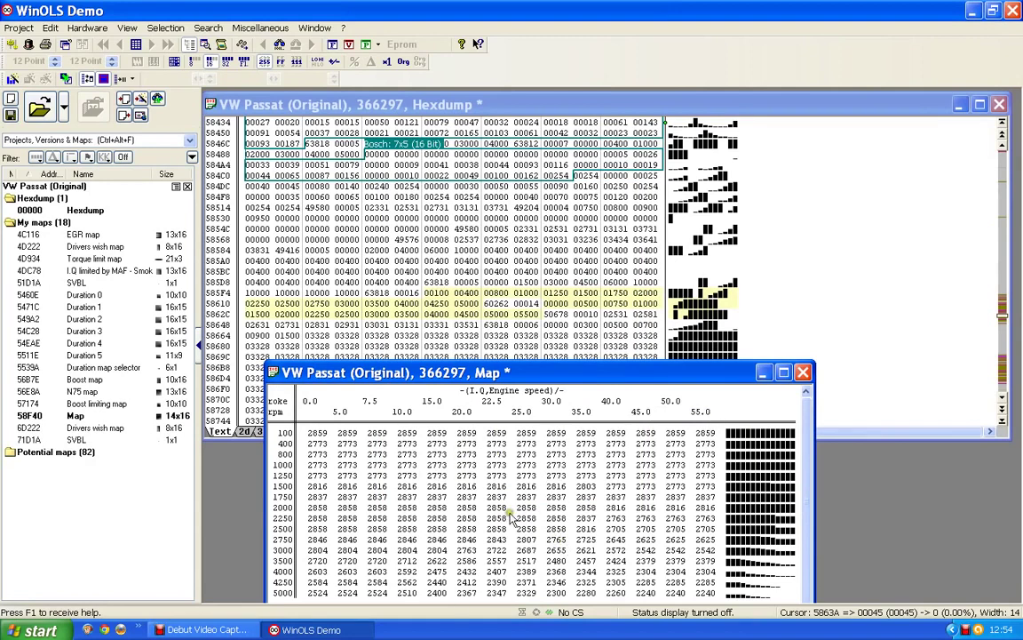
Step: Set the factor of the map's values to 0.023437 with a precision of 2 decimals
double_click(451, 504)
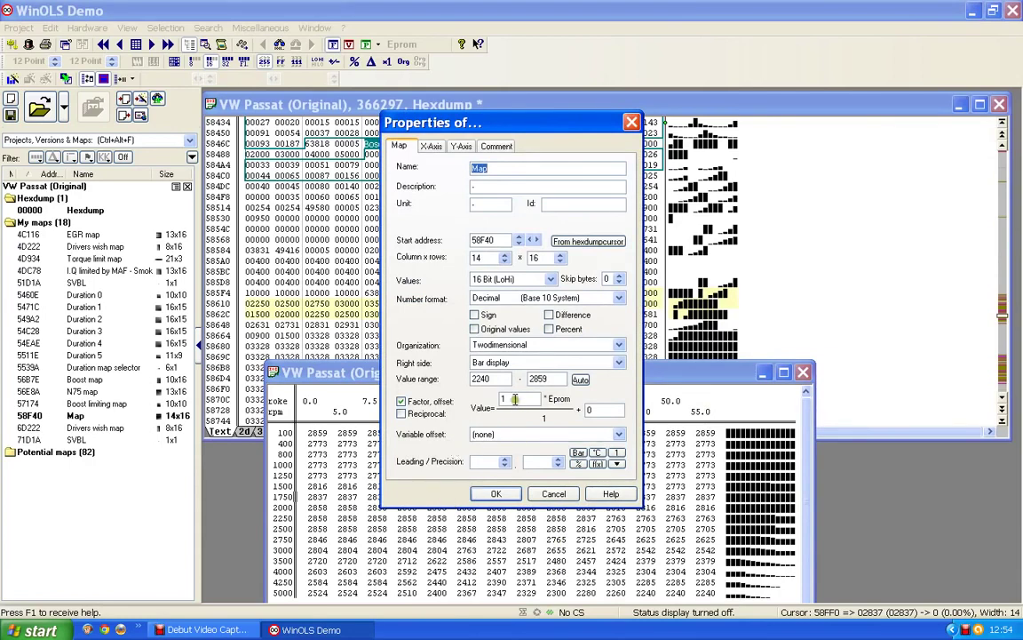
double_click(419, 401)
type("0")
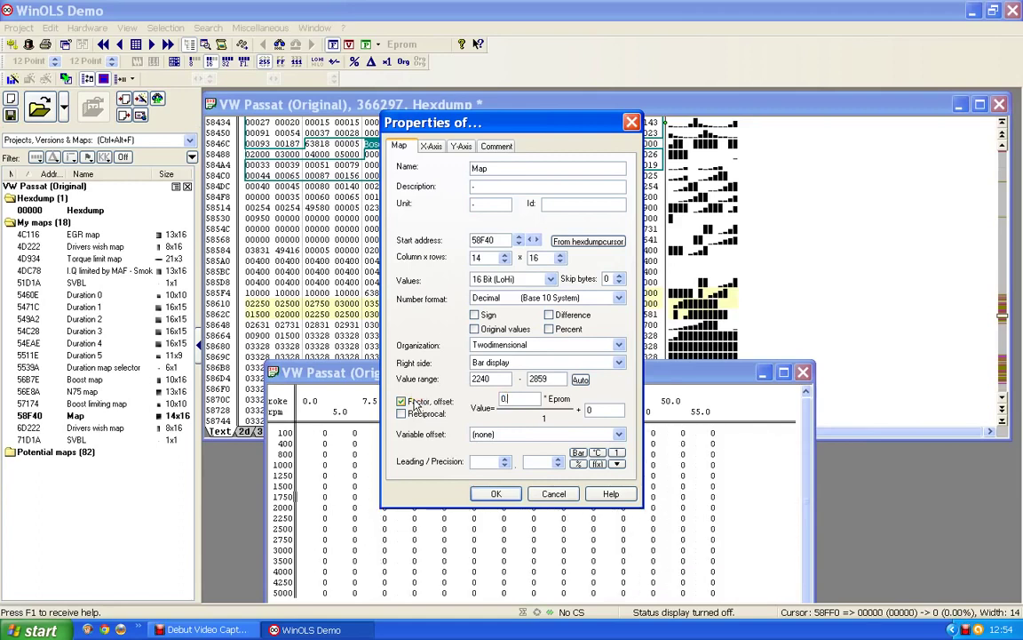
type(".023437")
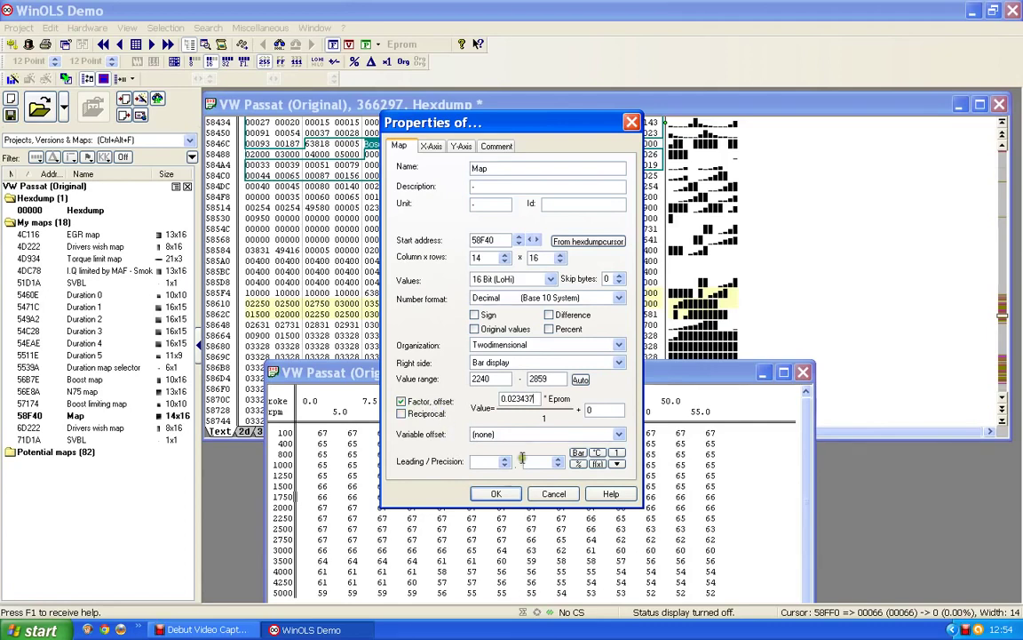
left_click(557, 462)
left_click(558, 462)
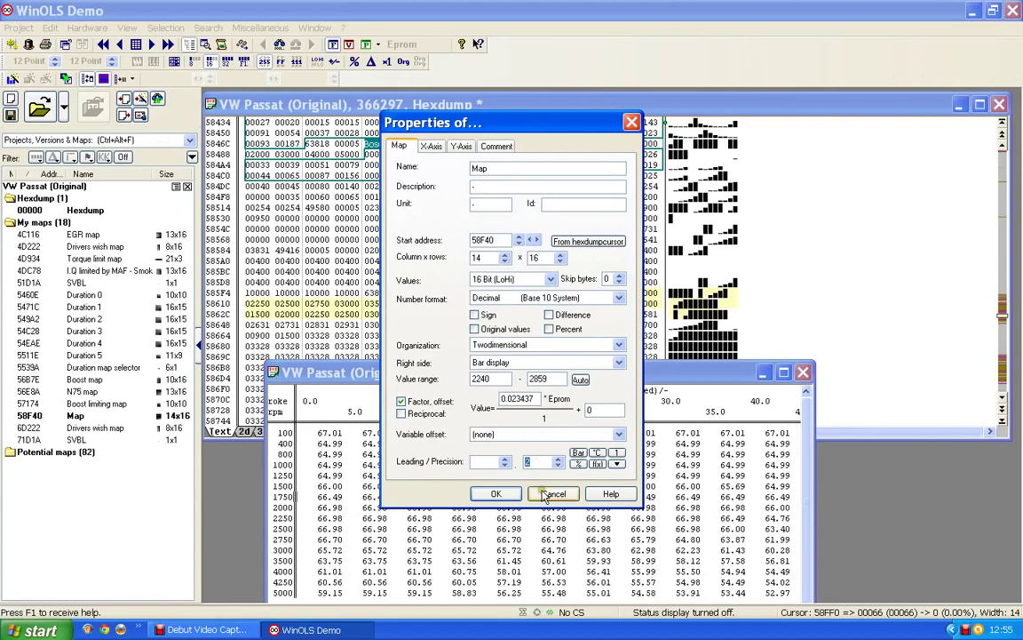
left_click(510, 493)
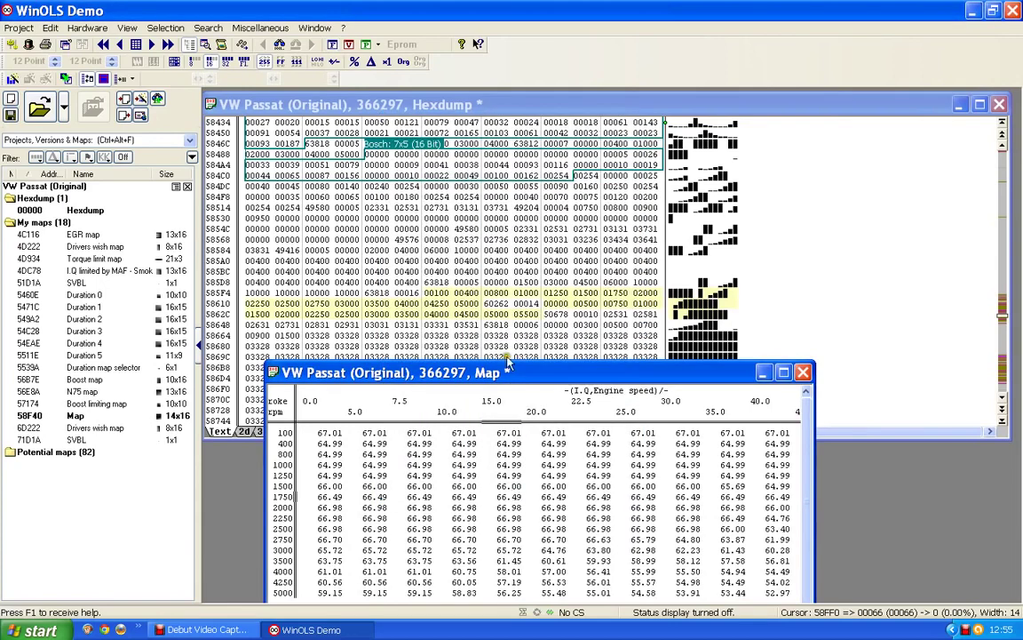
Step: Move the map's window up so all its rows can be seen, and rename the map SOI map 0
left_click_drag(472, 373, 437, 221)
left_click(479, 256)
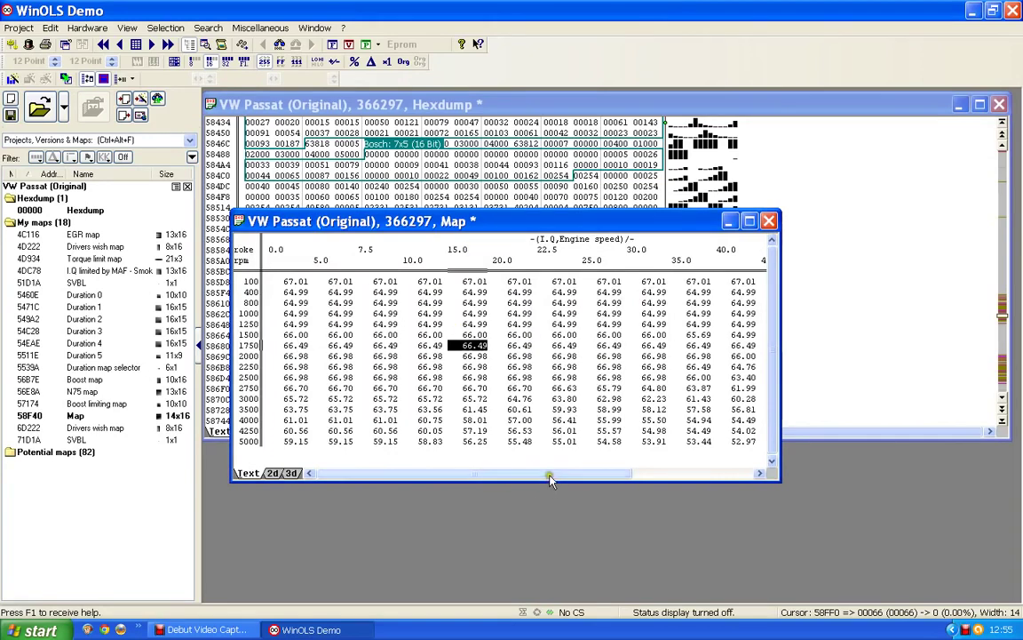
mouse_move(540, 480)
left_mouse_down()
mouse_move(676, 475)
mouse_move(478, 473)
left_mouse_up()
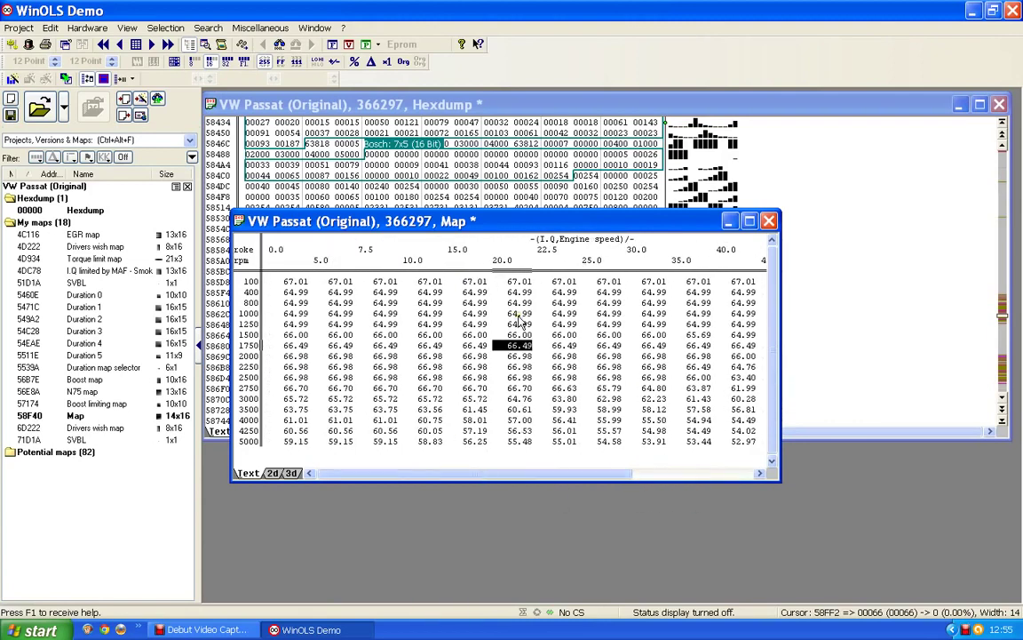
key("k")
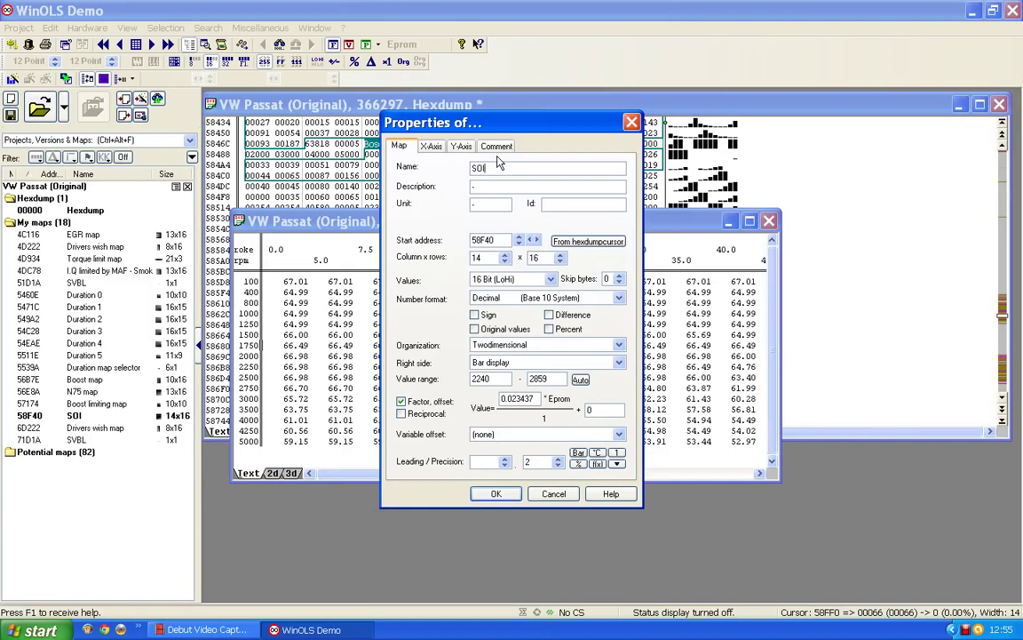
type("SOI map 0")
key("Return")
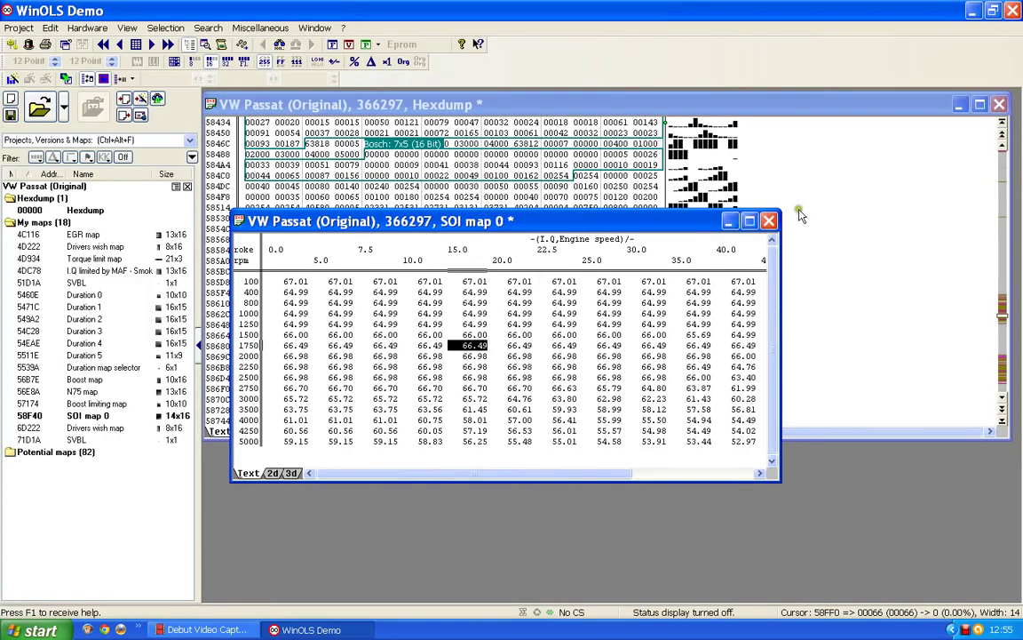
Step: Close the SOI map 0 window and create a new 14x16 map from the hexdump block starting at address 59100
left_click(769, 222)
scroll(562, 265, "down", 7)
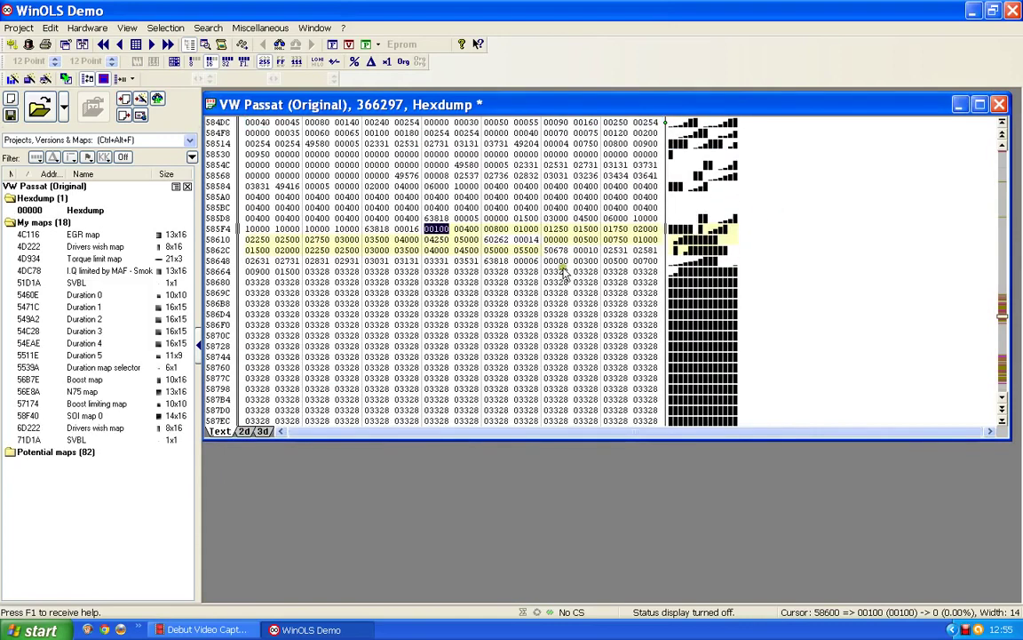
scroll(561, 271, "down", 13)
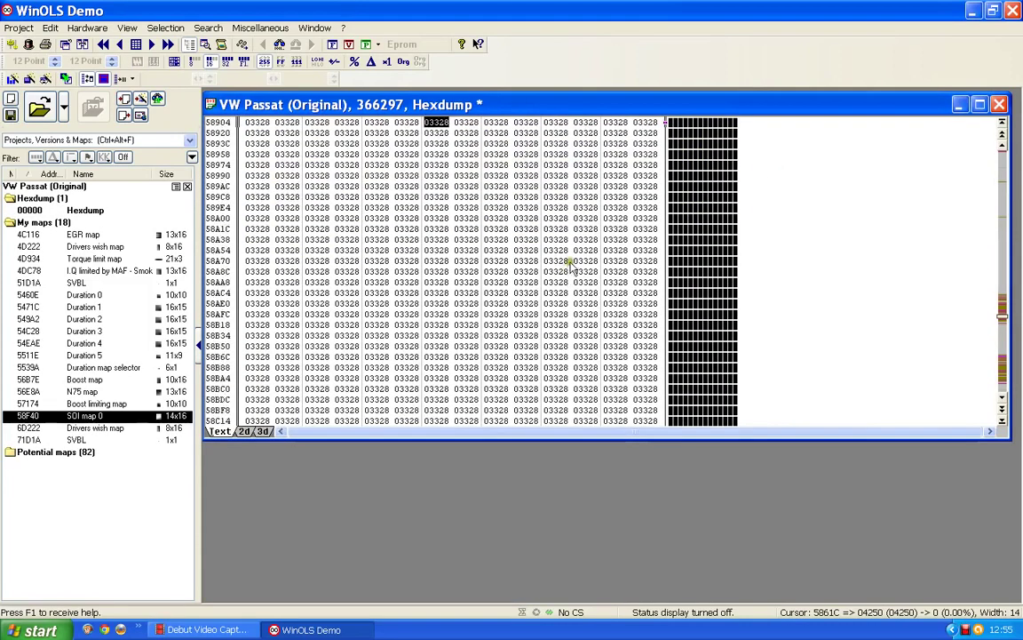
scroll(568, 260, "down", 12)
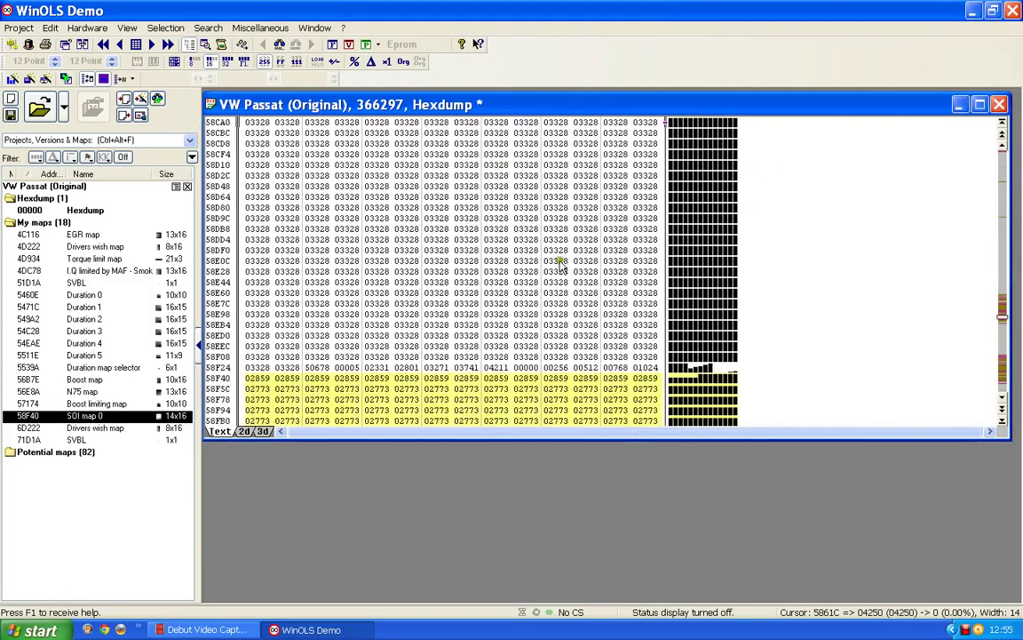
scroll(553, 265, "down", 4)
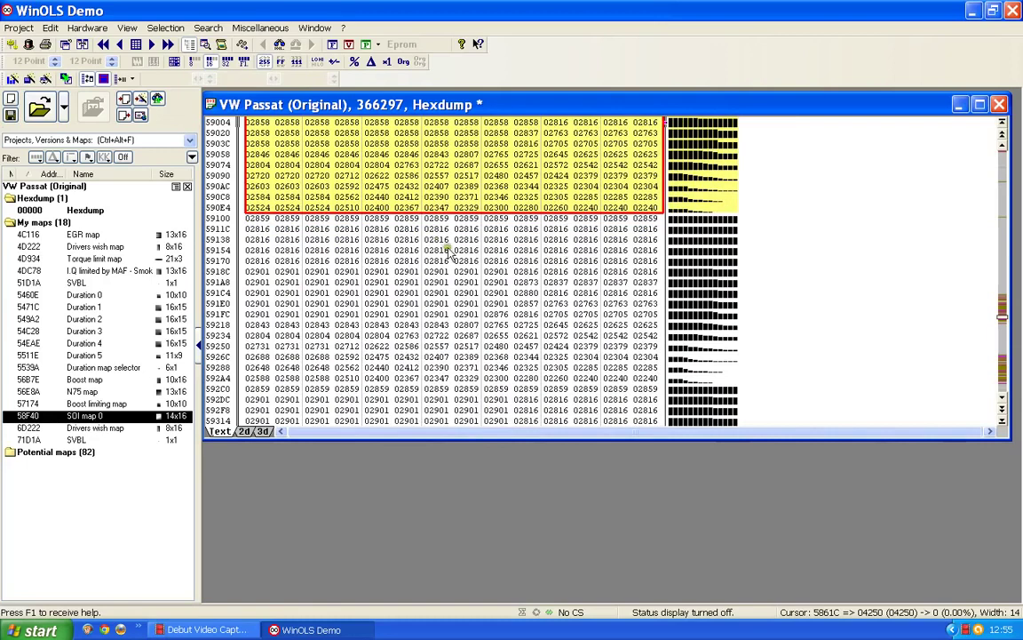
left_click_drag(249, 218, 649, 379)
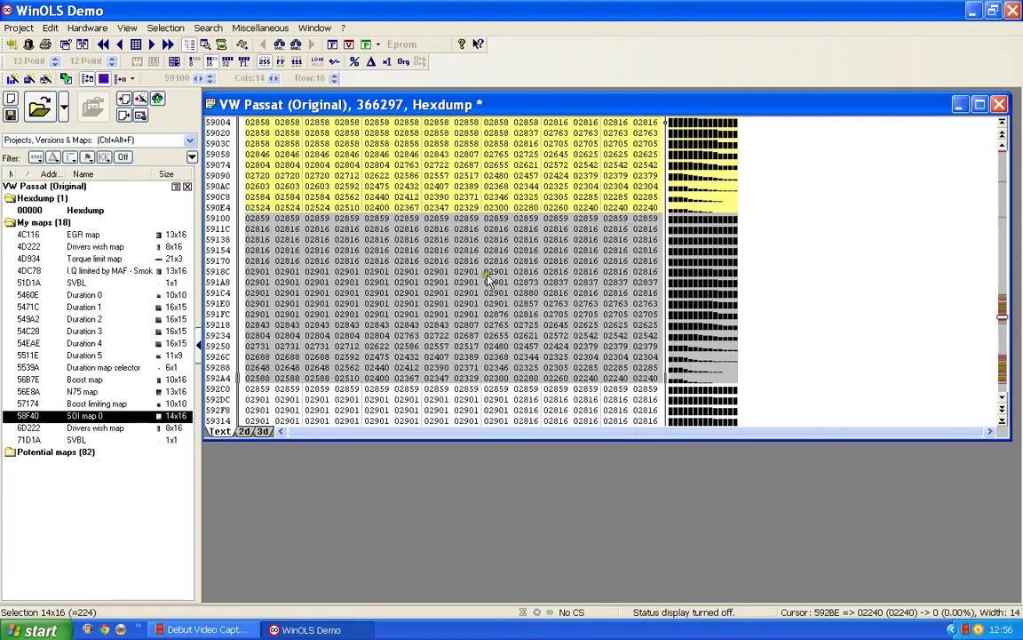
key("k")
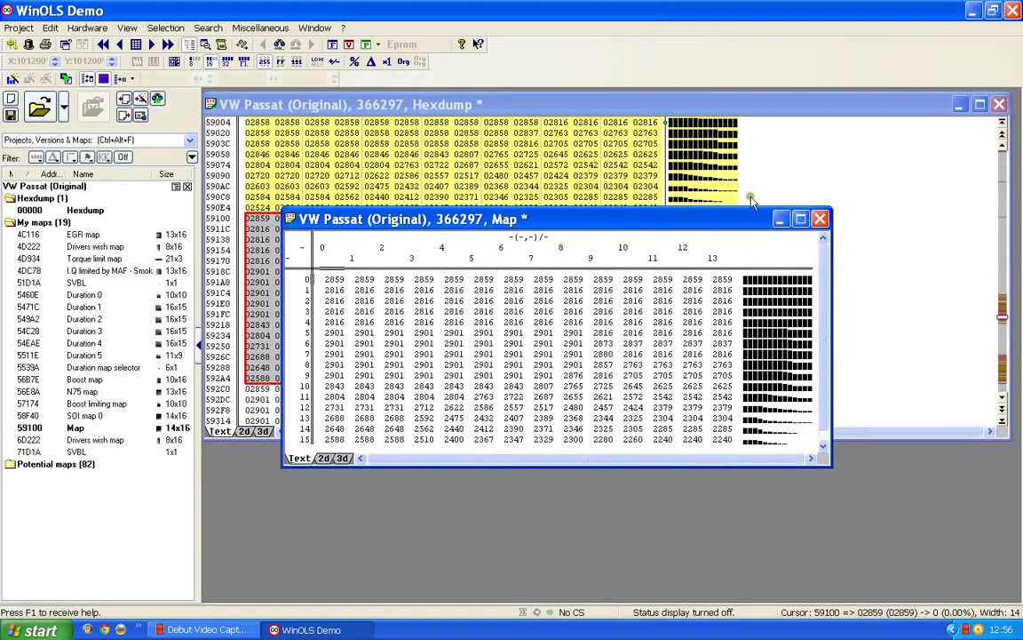
Step: Return to the axis values ahead of the 03328 block in the hexdump and place the cursor at address 58600
left_click(963, 183)
scroll(848, 191, "up", 14)
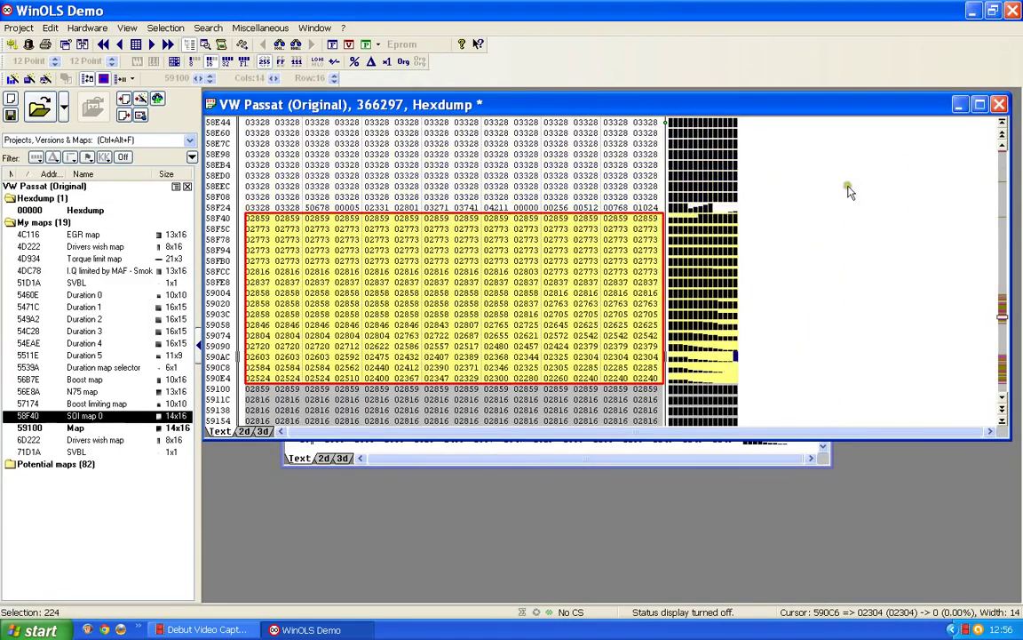
scroll(845, 185, "up", 17)
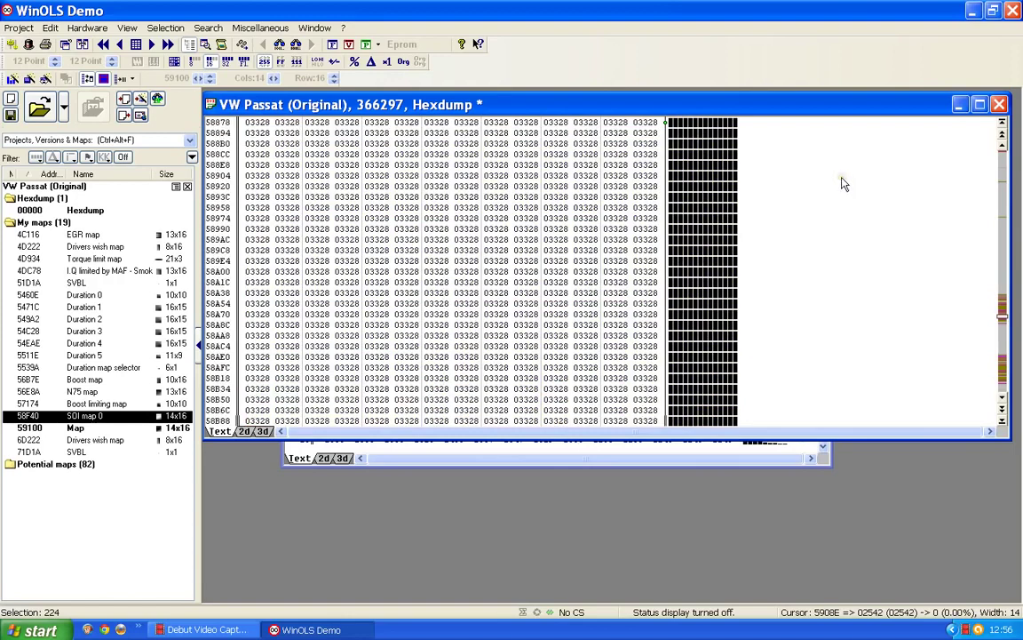
scroll(843, 182, "up", 3)
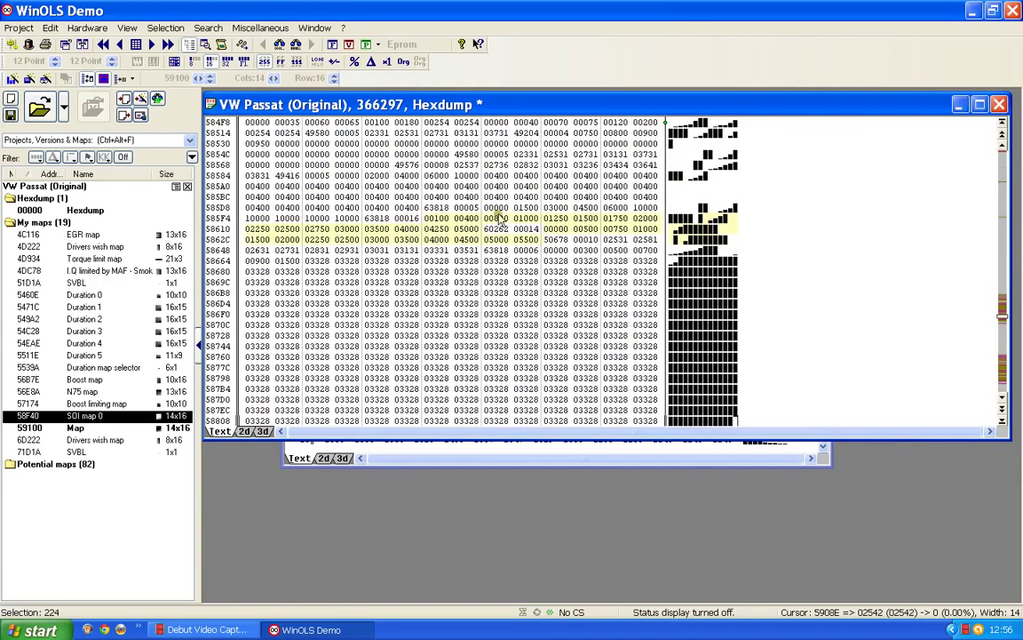
left_click(437, 219)
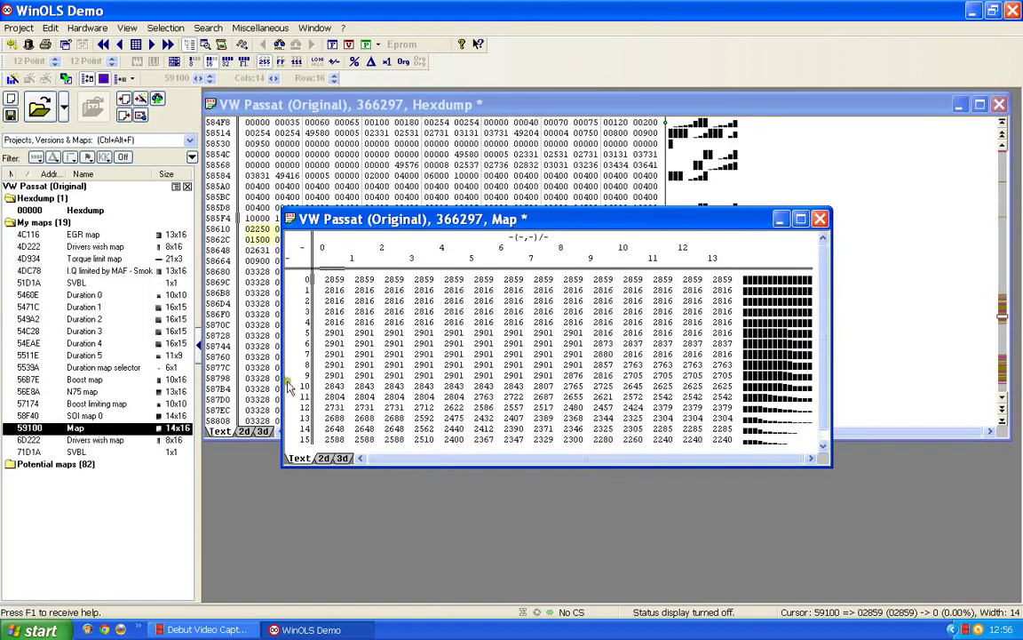
Step: Set the Y-axis data source of the map at 59100 to Eprom, taking start address 58600 from the hexdump cursor
double_click(291, 366)
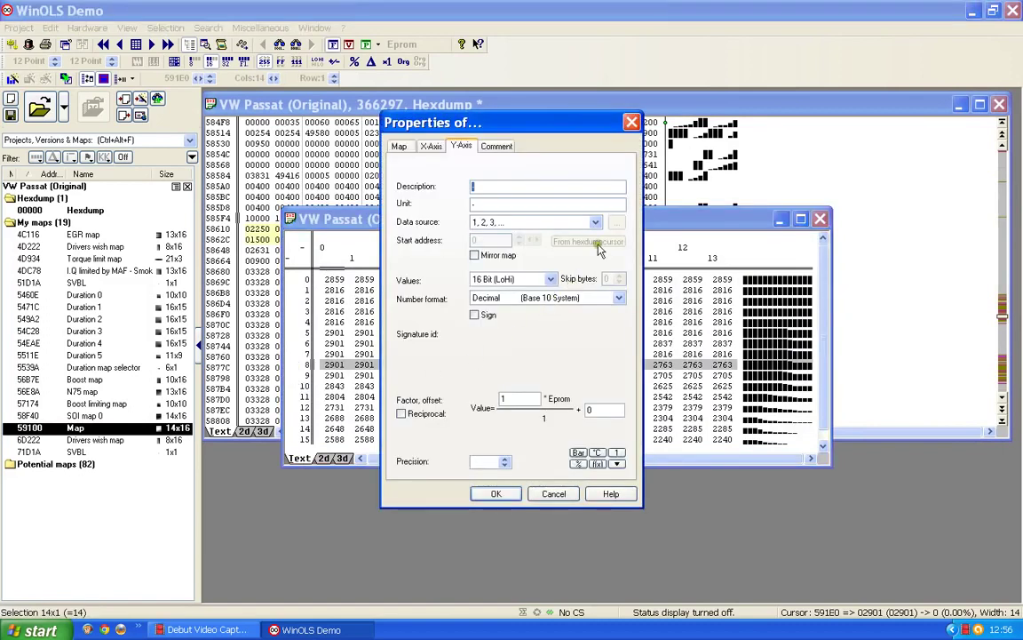
left_click(595, 221)
left_click(501, 245)
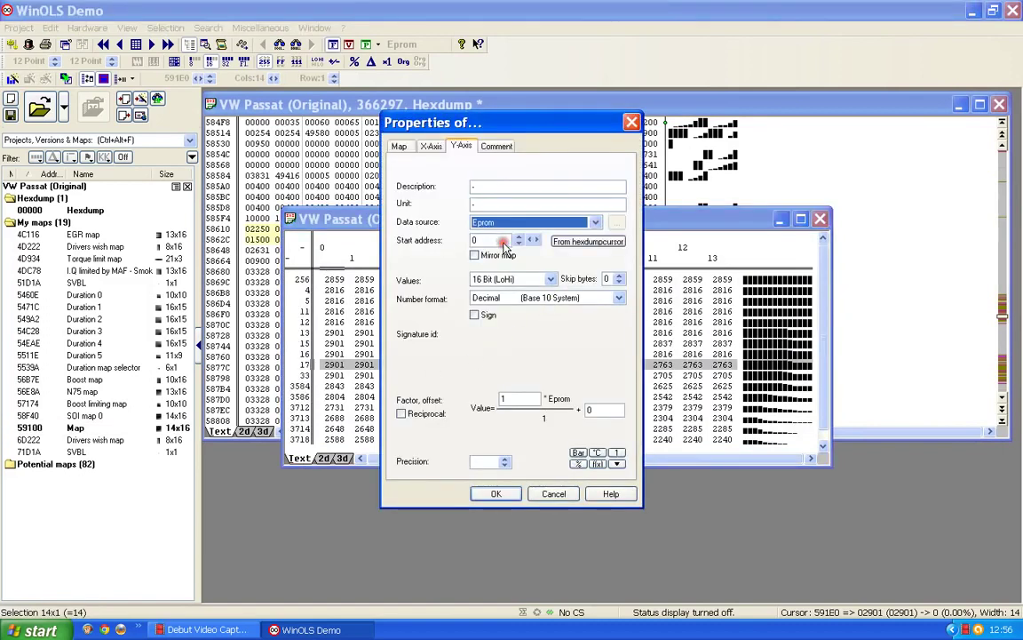
left_click(591, 241)
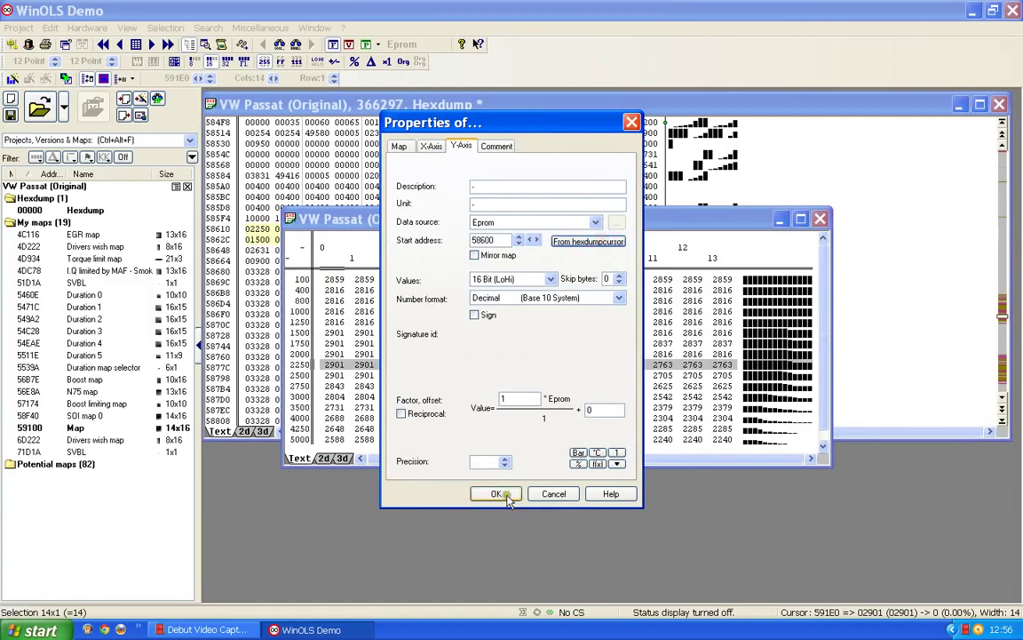
left_click(506, 498)
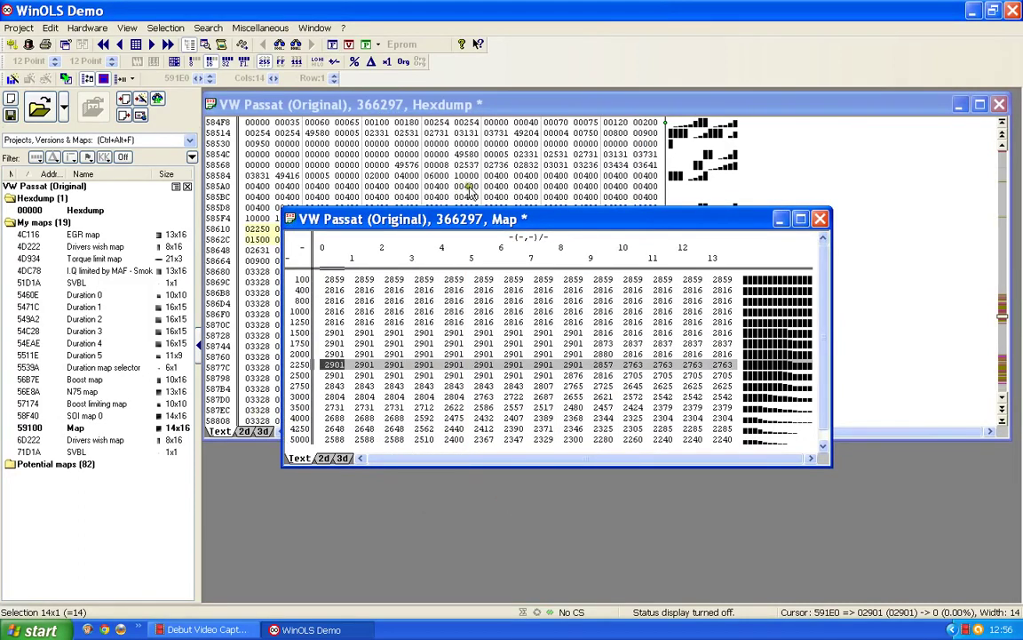
Step: Move the map's window below the highlighted axis values and place the hexdump cursor at address 58624
left_click_drag(523, 221, 498, 283)
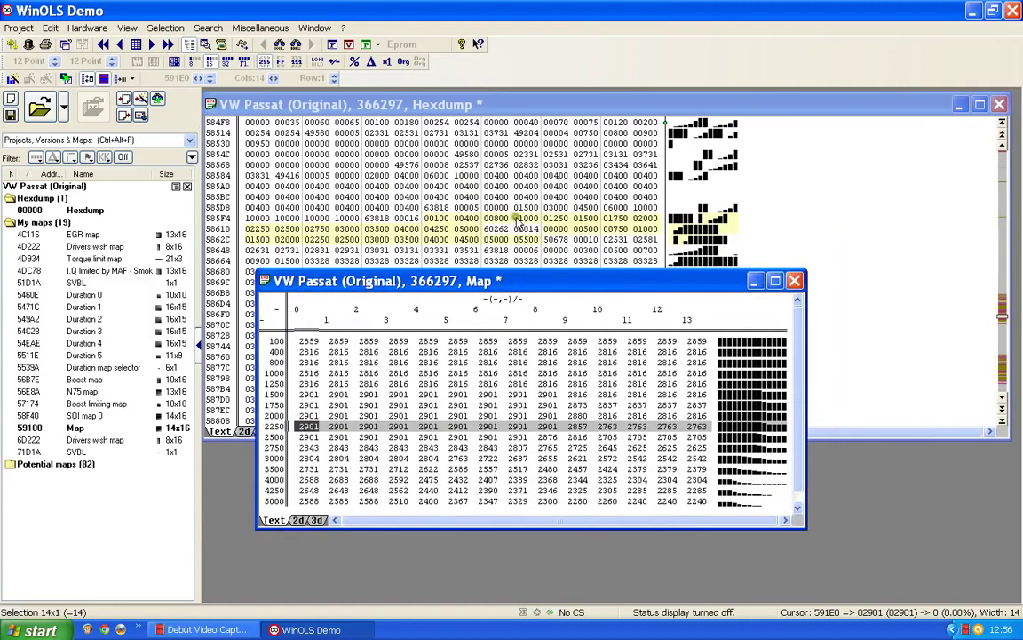
left_click(506, 213)
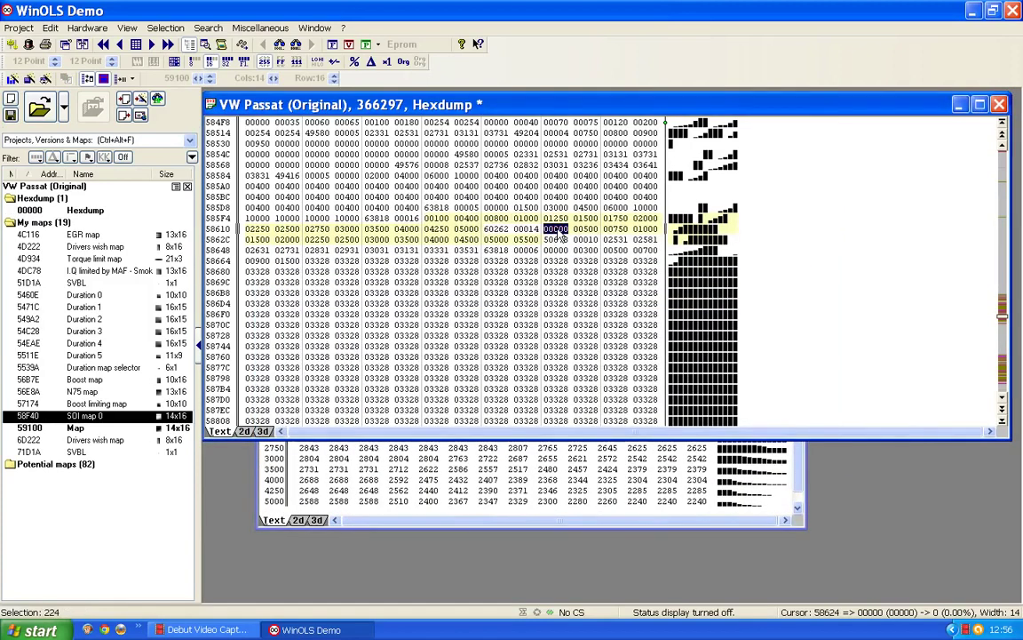
left_click(511, 469)
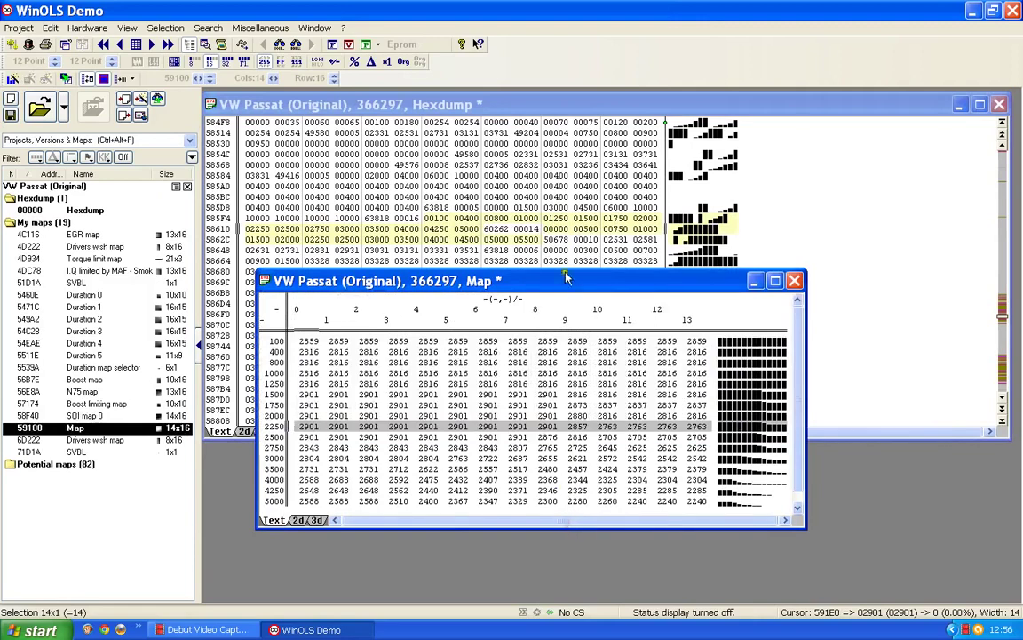
Step: Set the X-axis data source of the map at 59100 to Eprom, taking start address 58624 from the hexdump cursor
double_click(499, 302)
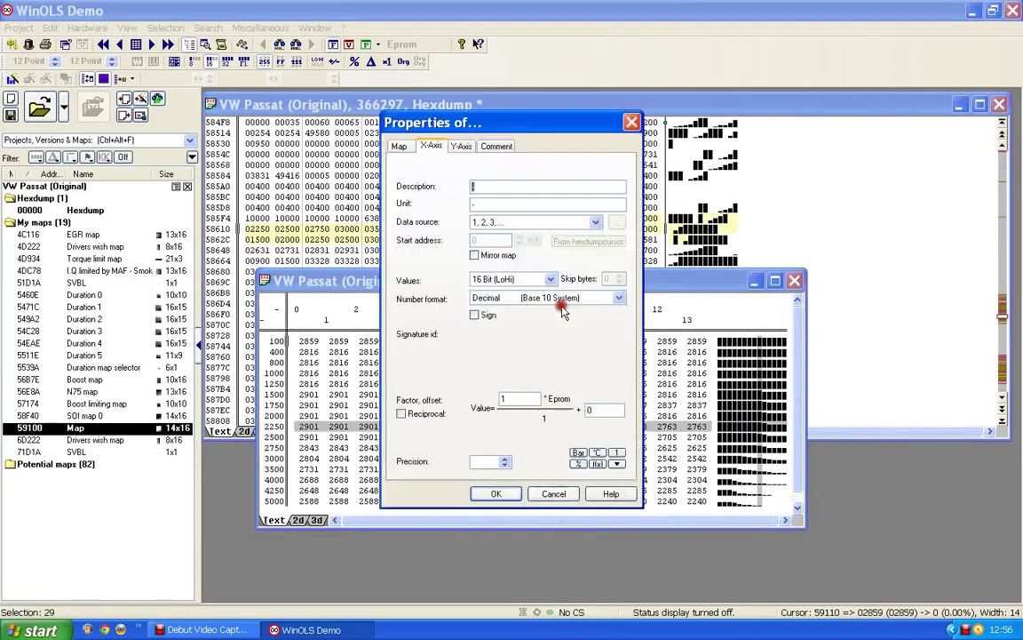
left_click(593, 223)
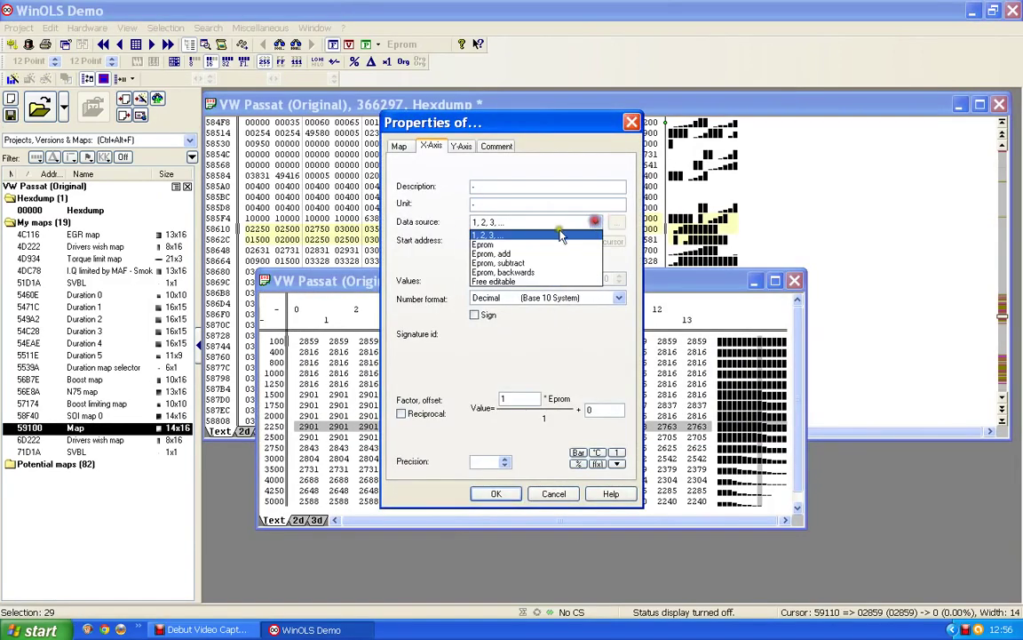
left_click(511, 245)
left_click(617, 244)
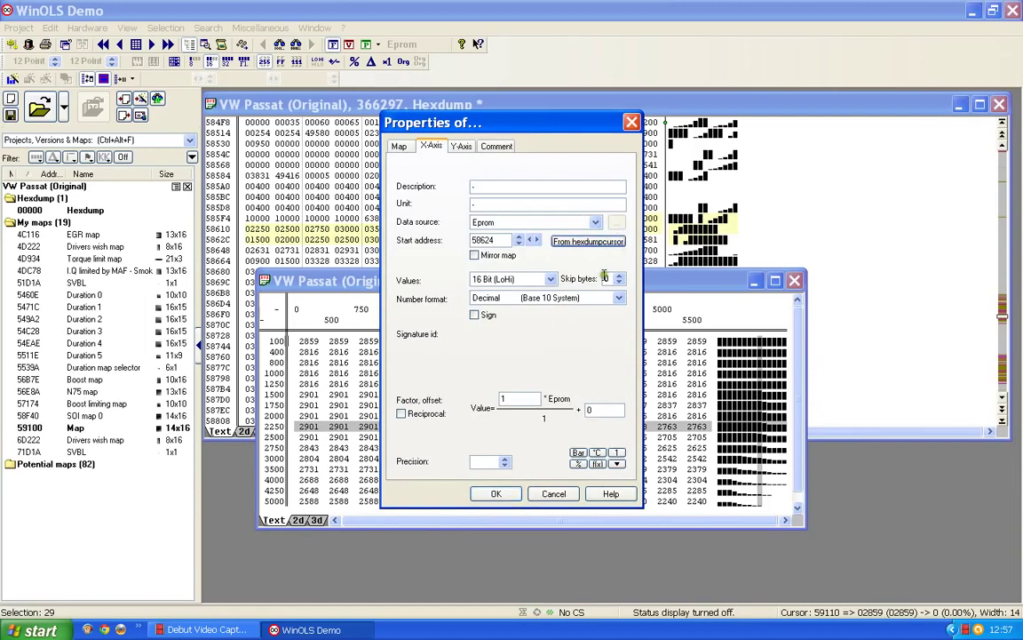
left_click(508, 493)
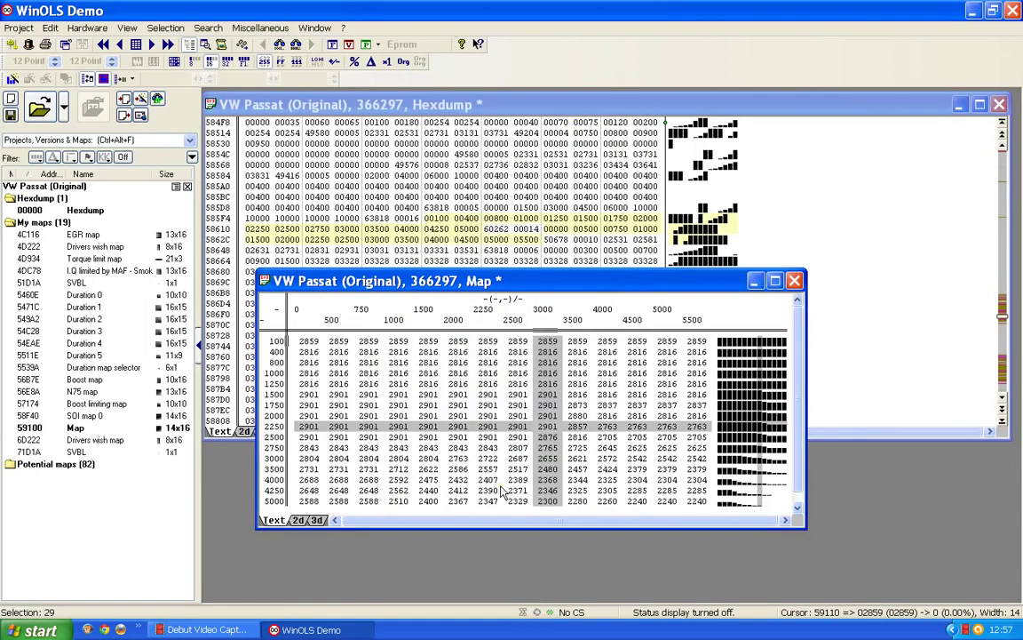
Step: Scale the map's X-axis by factor 0.01 with one decimal place, and describe it as I.Q with unit gm/stroke
left_click(721, 309)
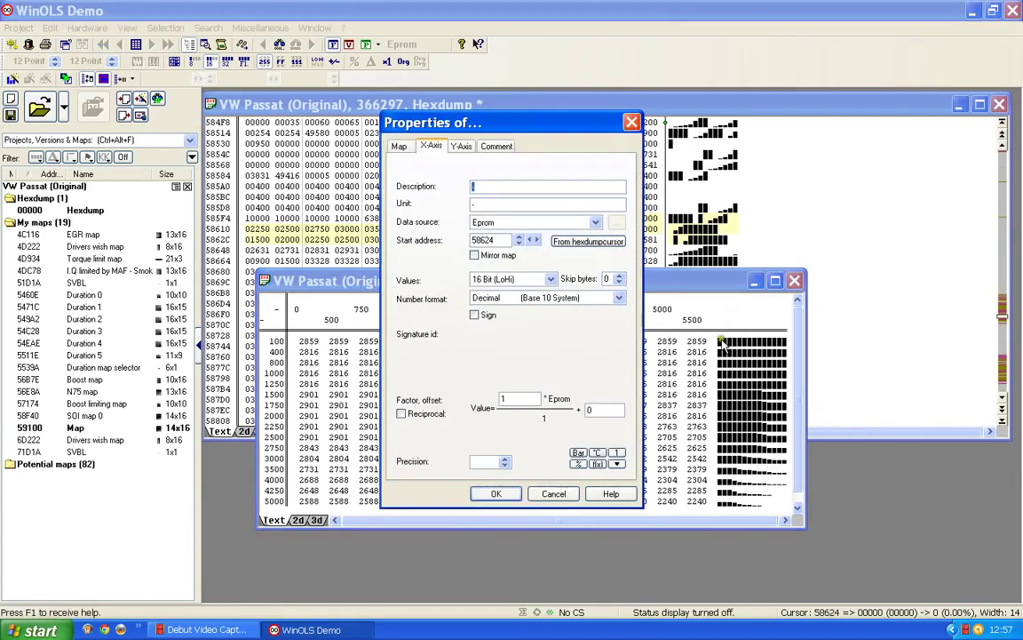
double_click(515, 398)
type("0")
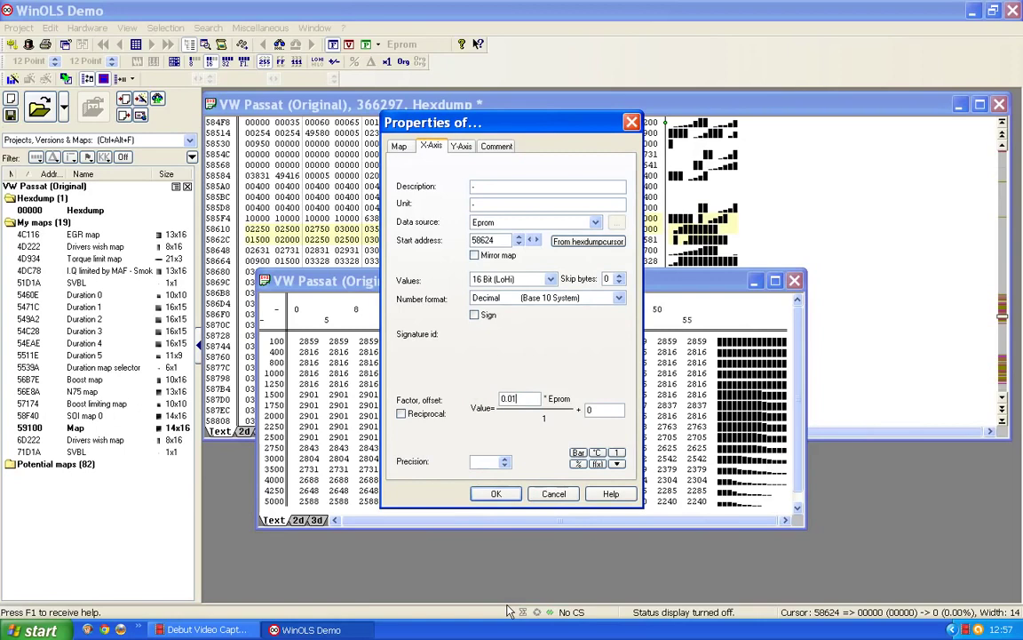
left_click(461, 192)
key("Tab")
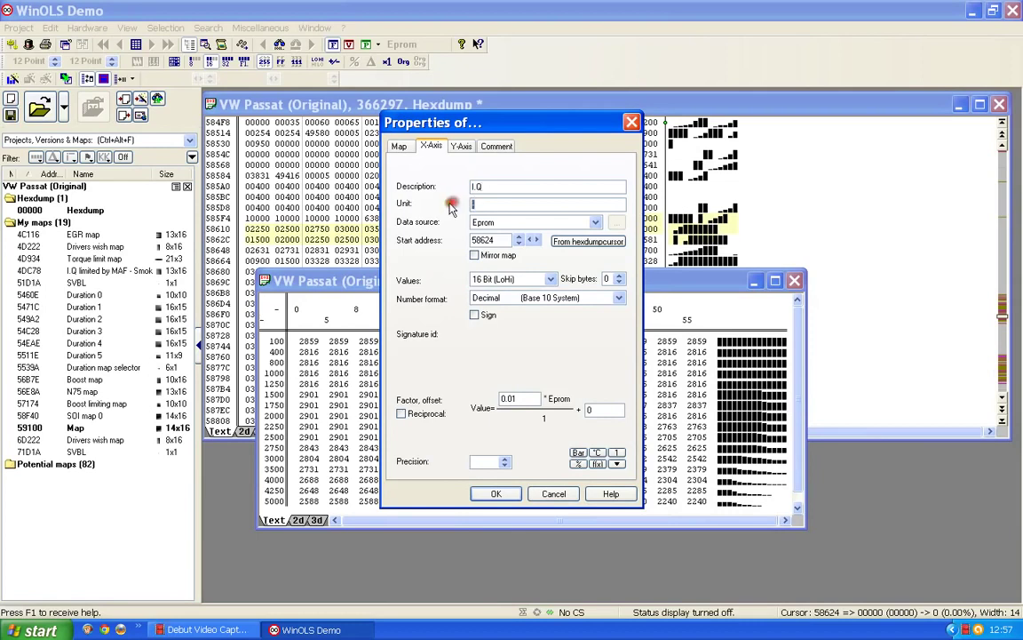
type("gm/stroke")
left_click(504, 461)
left_click(495, 493)
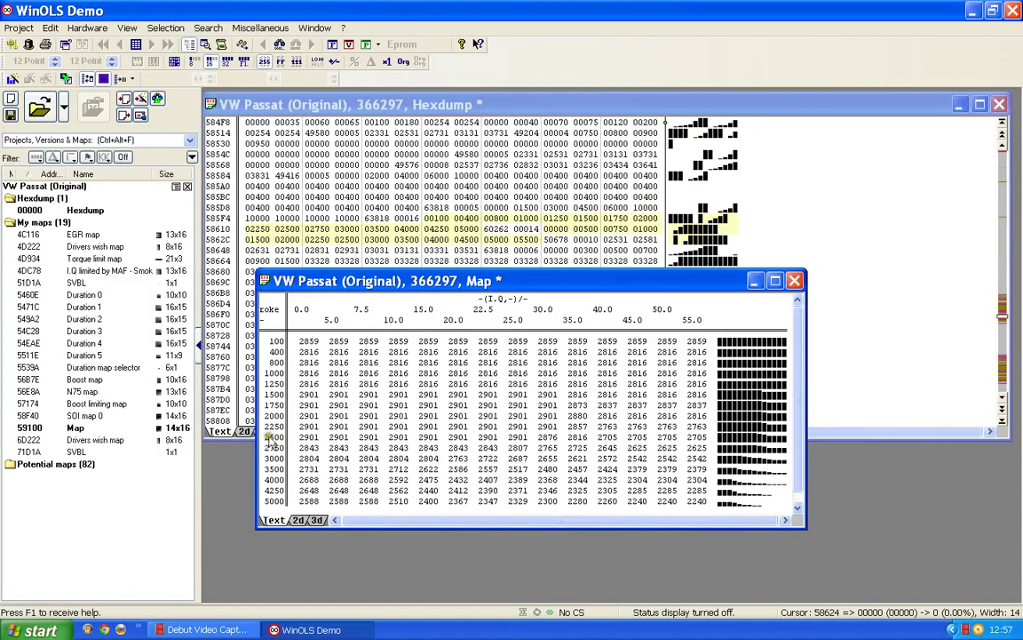
Step: Describe the map's Y-axis as Engine speed with unit rpm
double_click(274, 418)
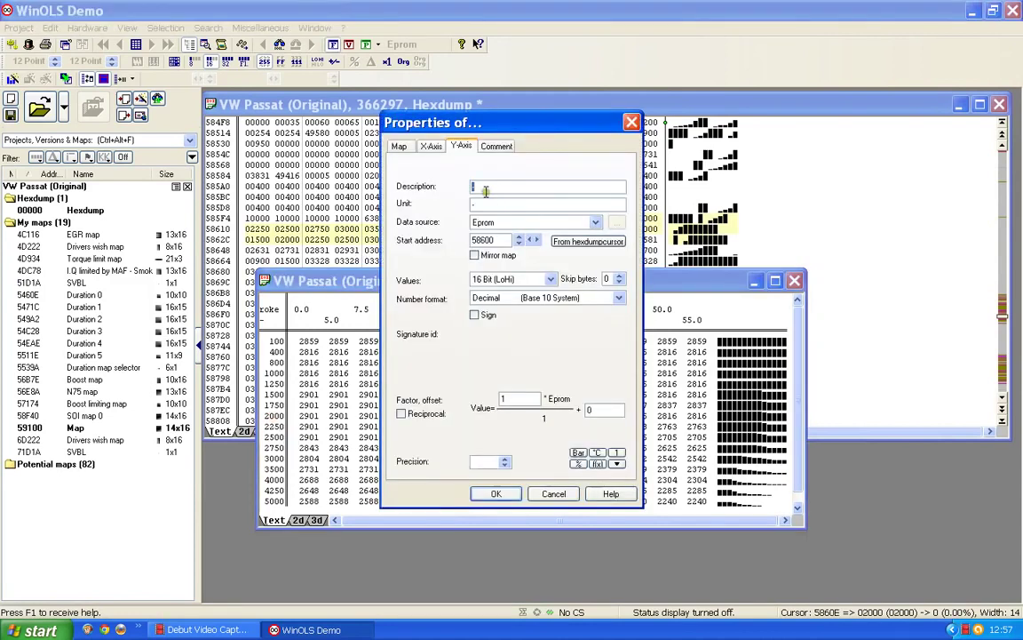
type("Engine speed")
left_click(409, 203)
left_click(494, 494)
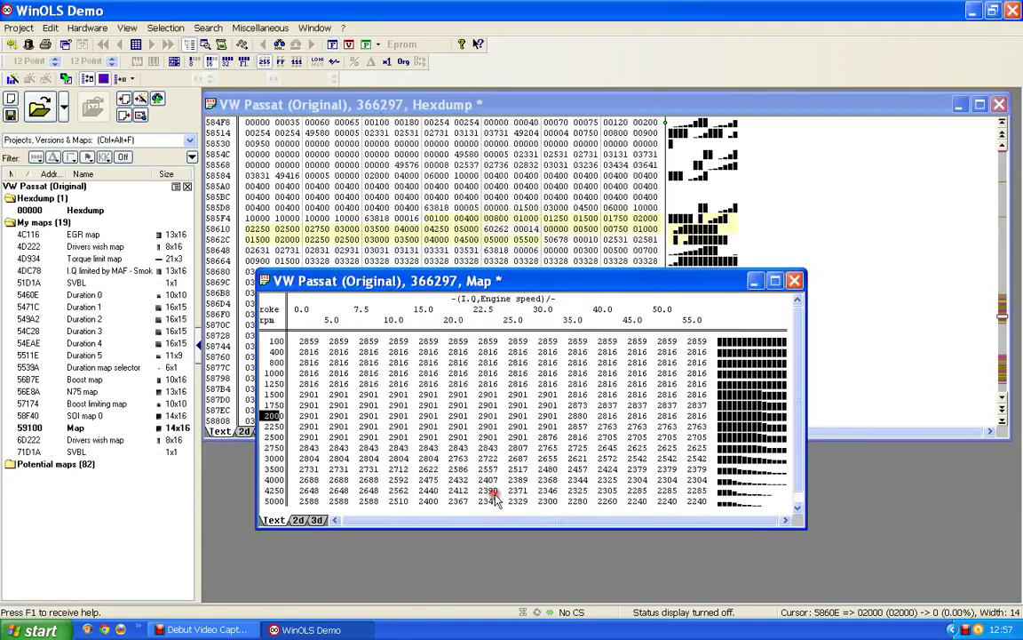
Step: Set the value precision of the map at 59100 to 2 decimals and name it SOI map 1
double_click(459, 414)
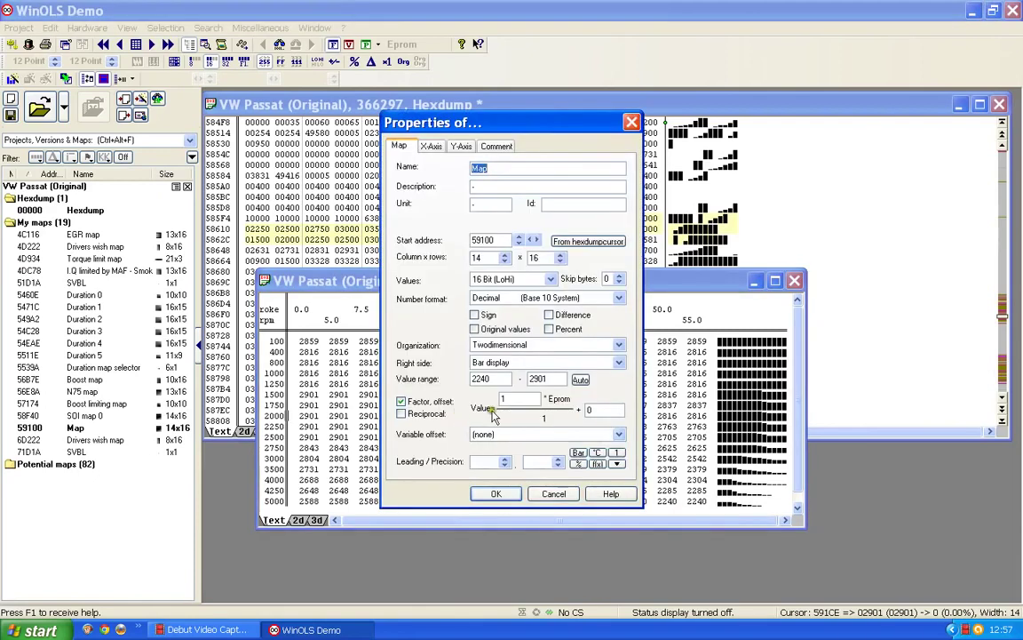
left_click(556, 462)
left_click(555, 462)
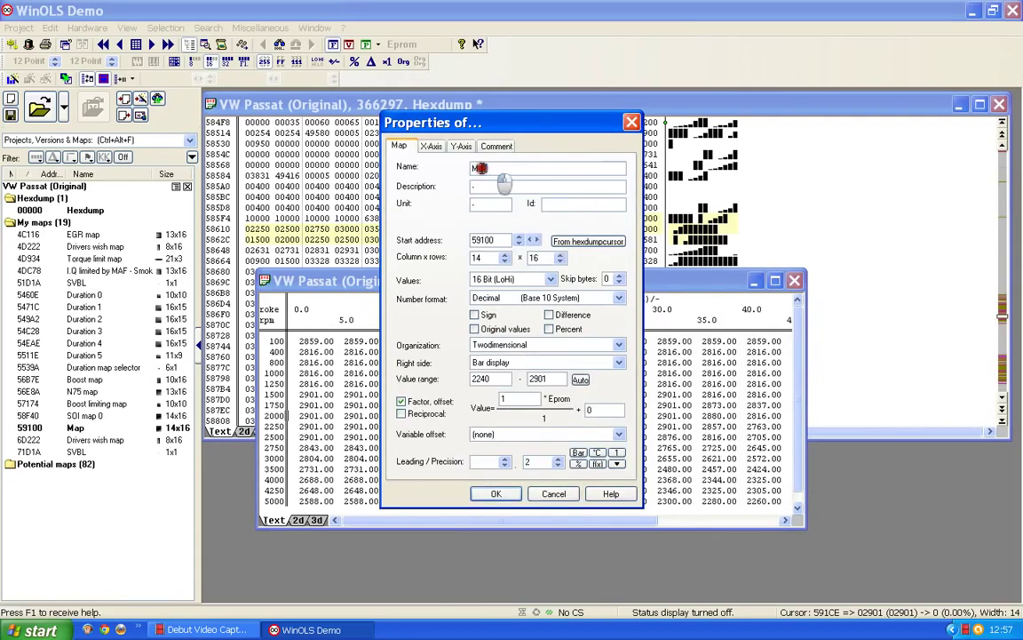
double_click(478, 169)
type("SOI m")
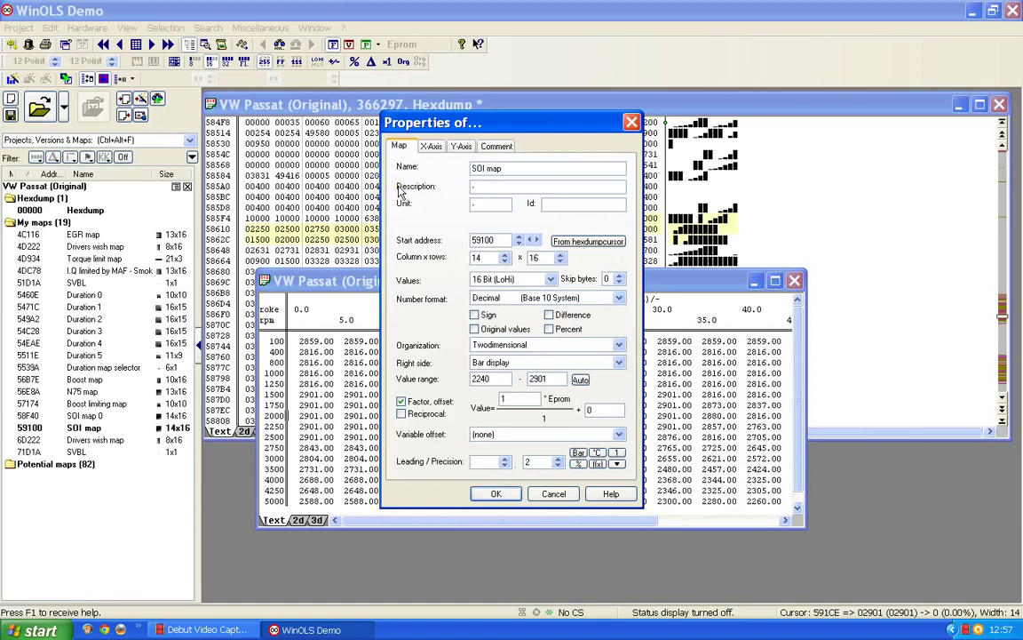
type("ap 1")
Step: Set the conversion factor for the values of SOI map 1 to 0.023437
double_click(507, 398)
type("0")
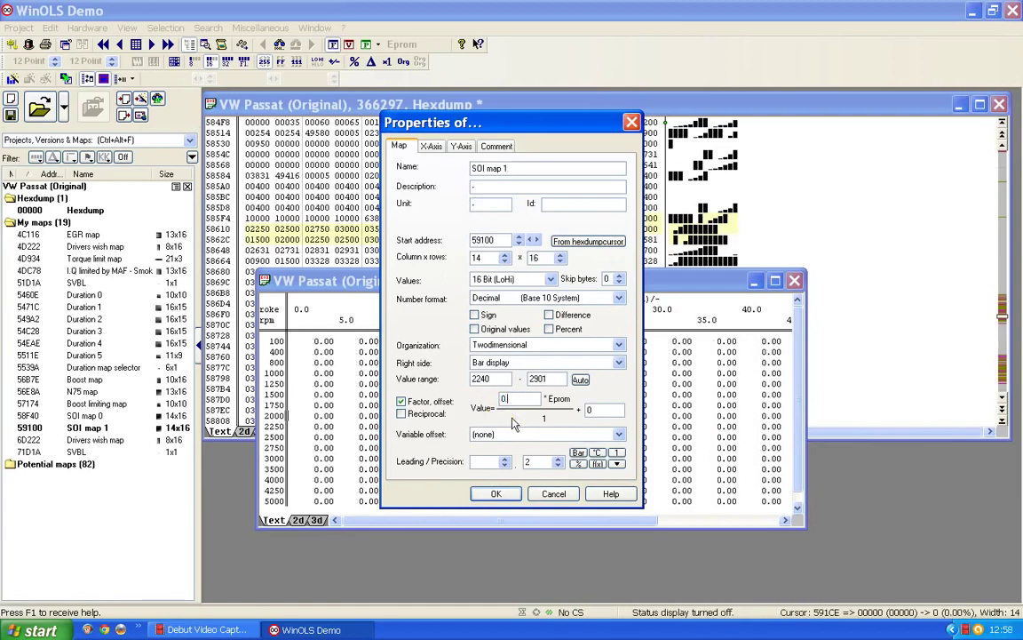
type(".02343")
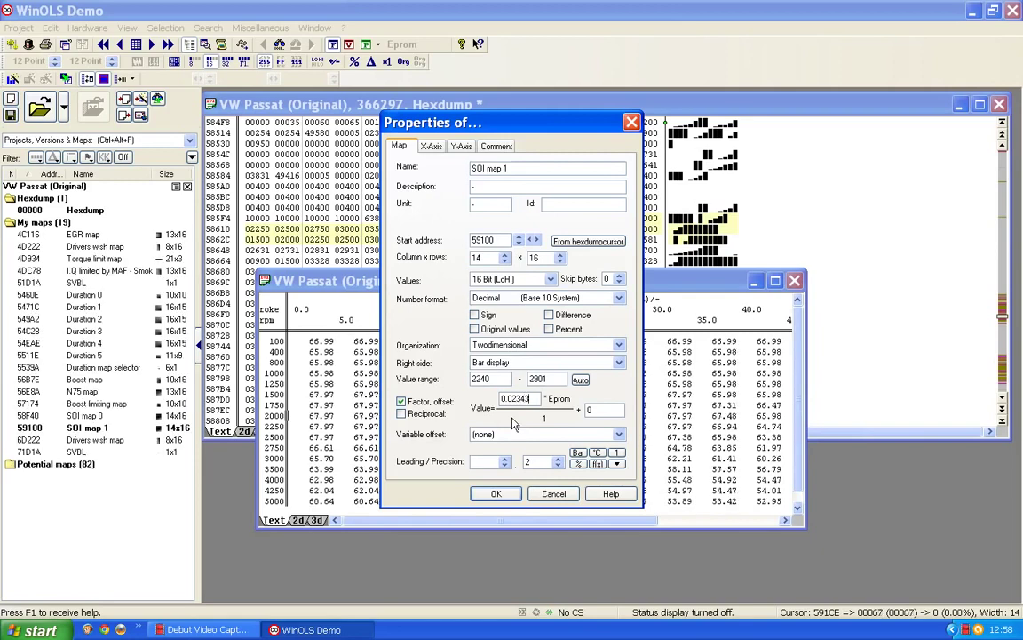
type("7")
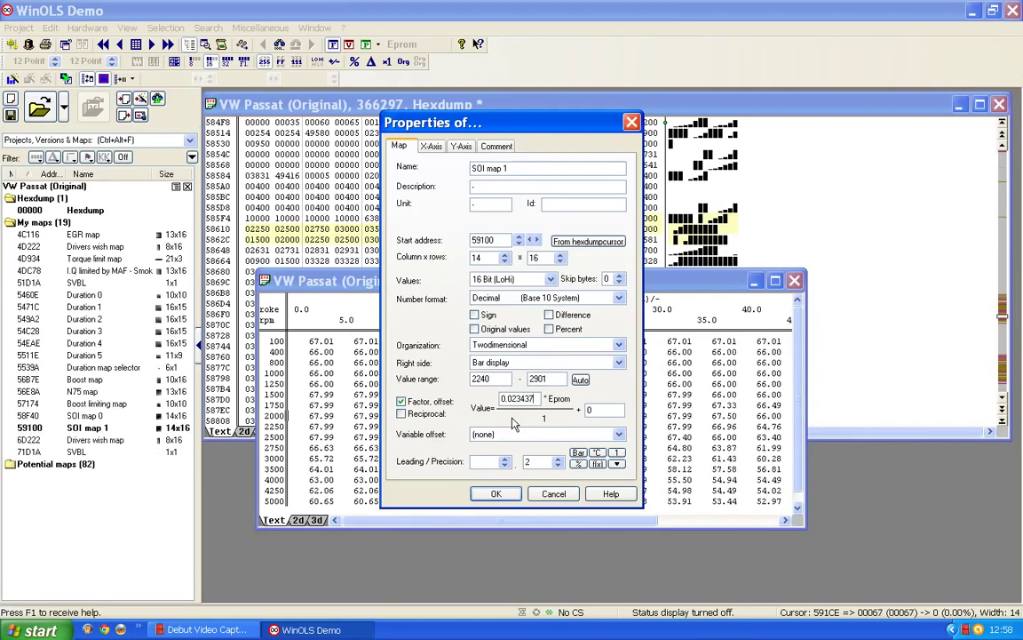
key("Return")
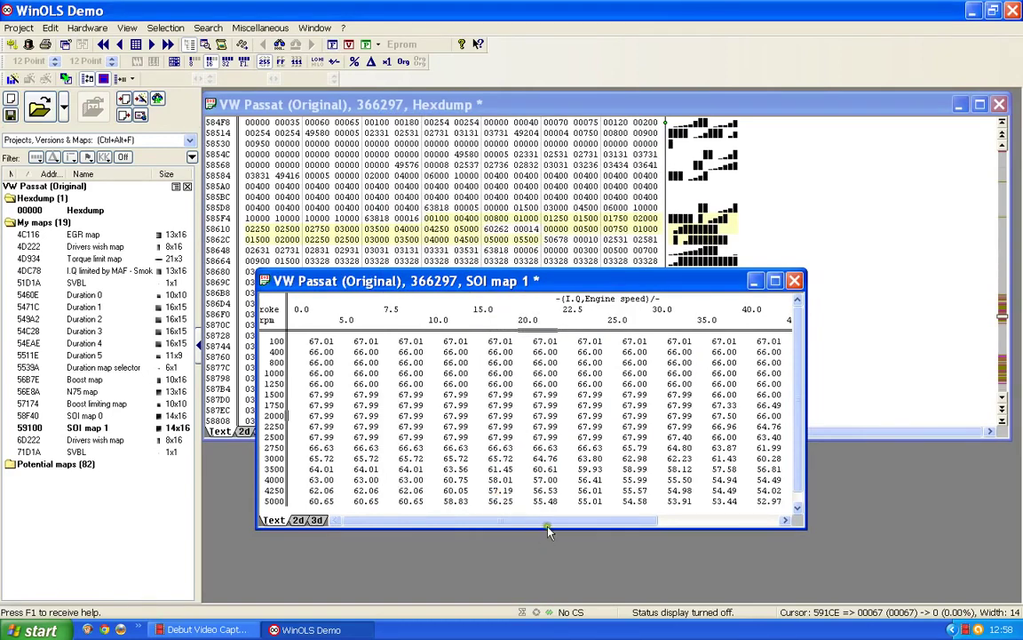
Step: Review the remaining columns of SOI map 1 and close its window
left_click(727, 522)
left_click_drag(727, 524, 541, 523)
left_click(794, 280)
Step: Go past SOI map 0 and SOI map 1 in the hexdump to the unmapped block starting at address 592C0
scroll(795, 281, "down", 6)
scroll(595, 358, "down", 15)
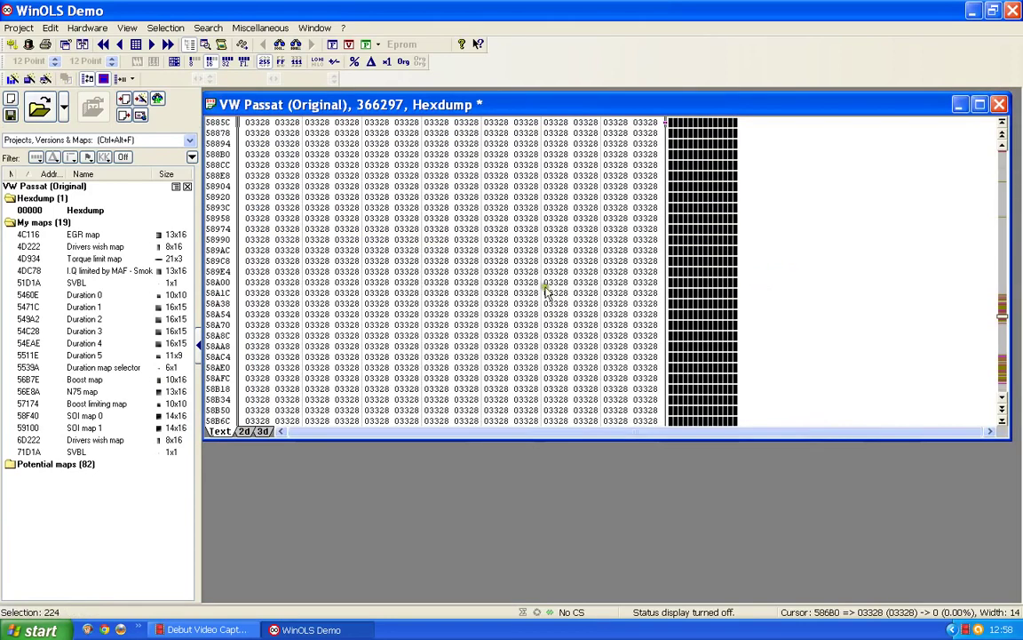
scroll(535, 318, "down", 9)
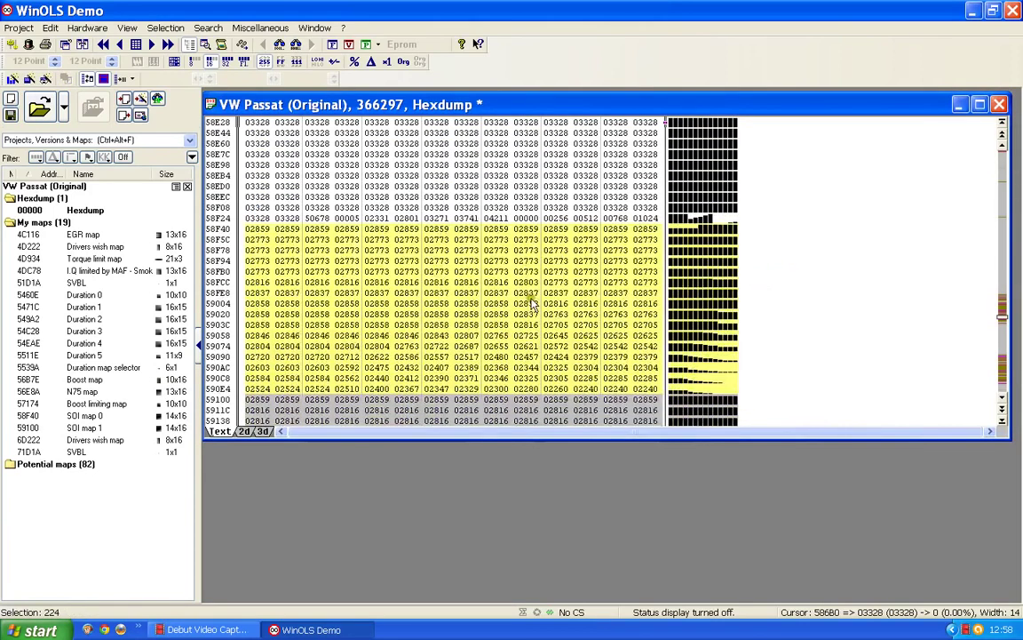
left_click(550, 166)
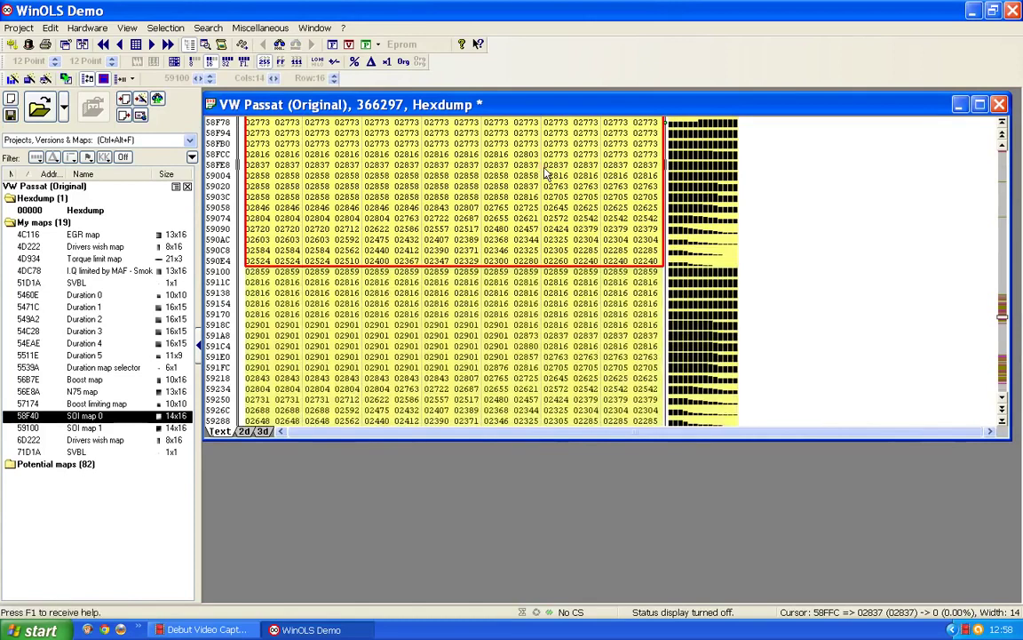
left_click(524, 355)
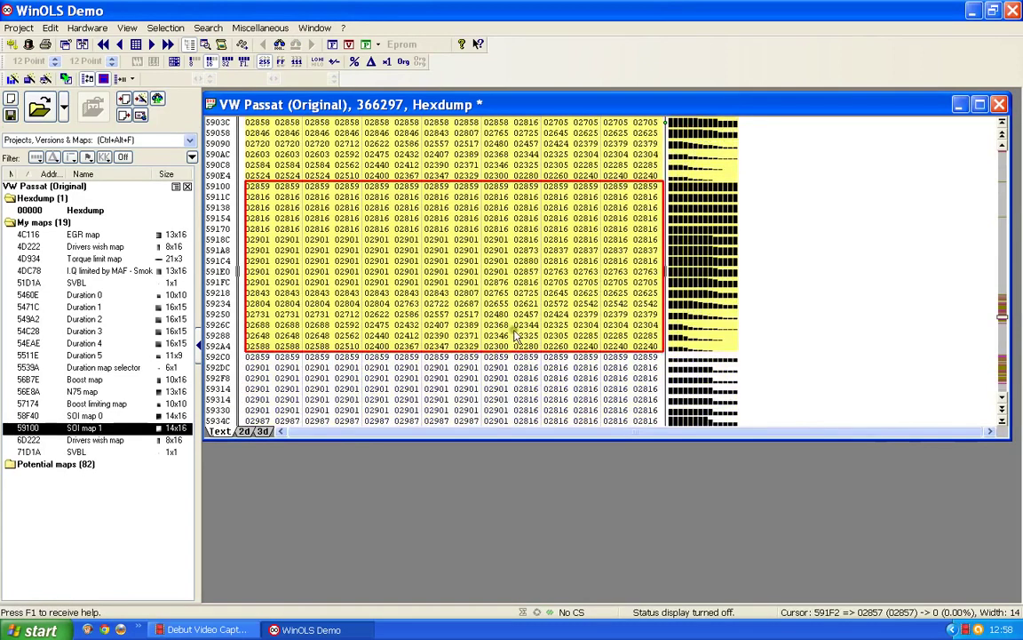
scroll(498, 346, "down", 2)
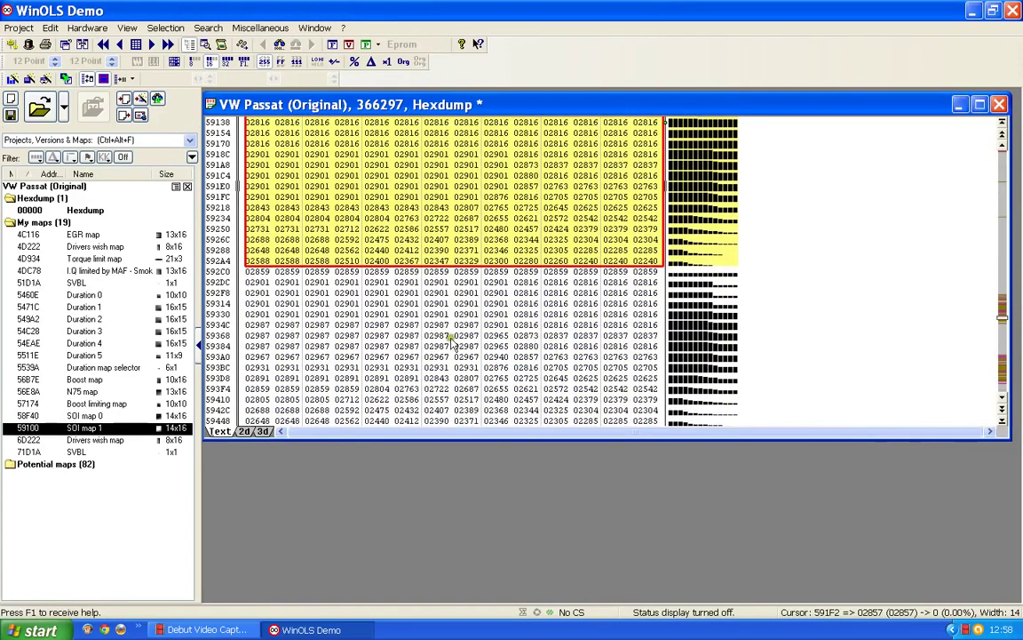
scroll(453, 345, "down", 3)
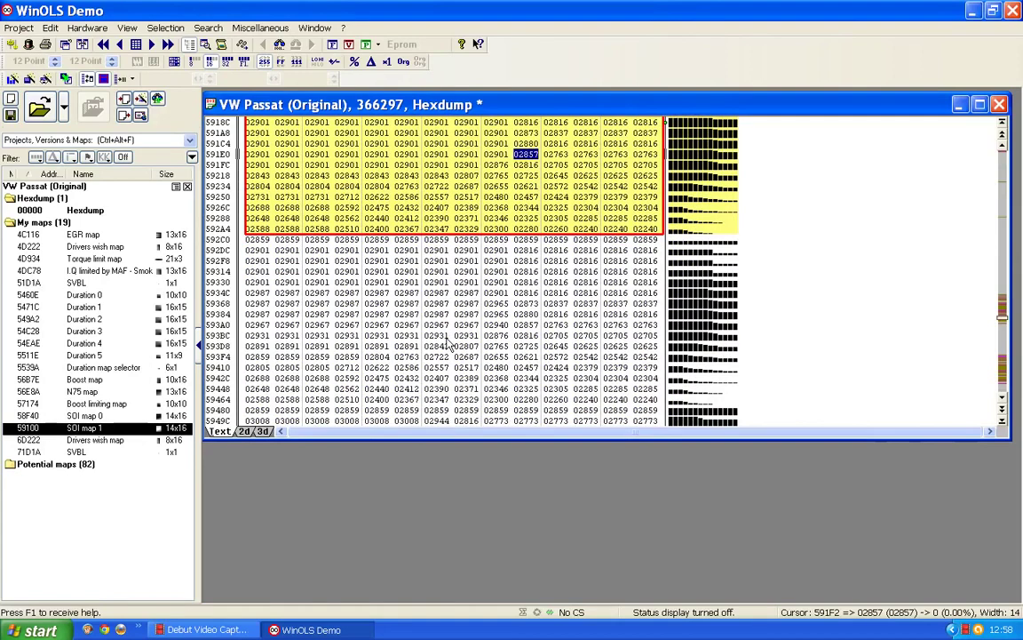